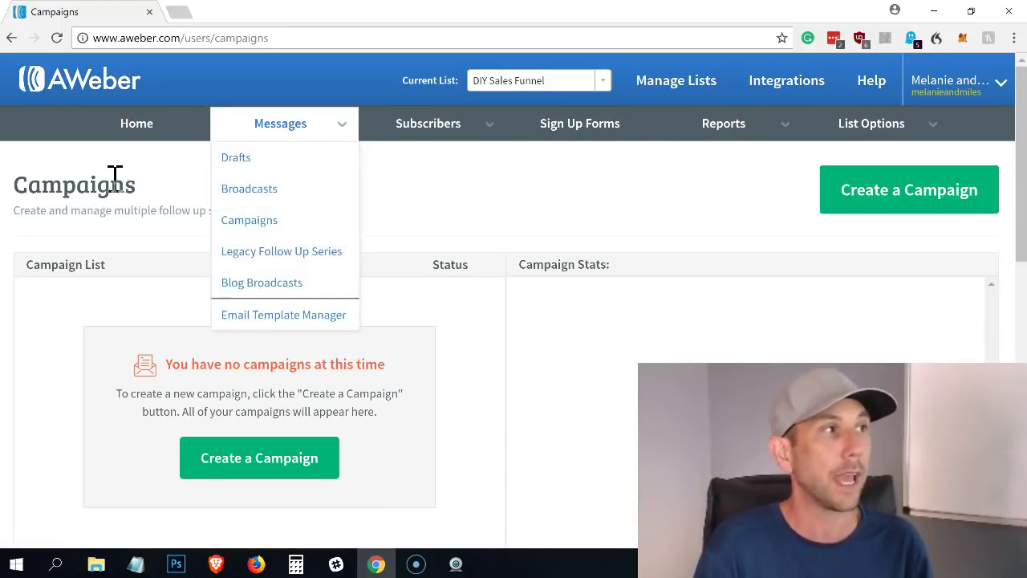
Step: Start a new AWeber campaign so the New Campaign name prompt appears
mouse_move(293, 133)
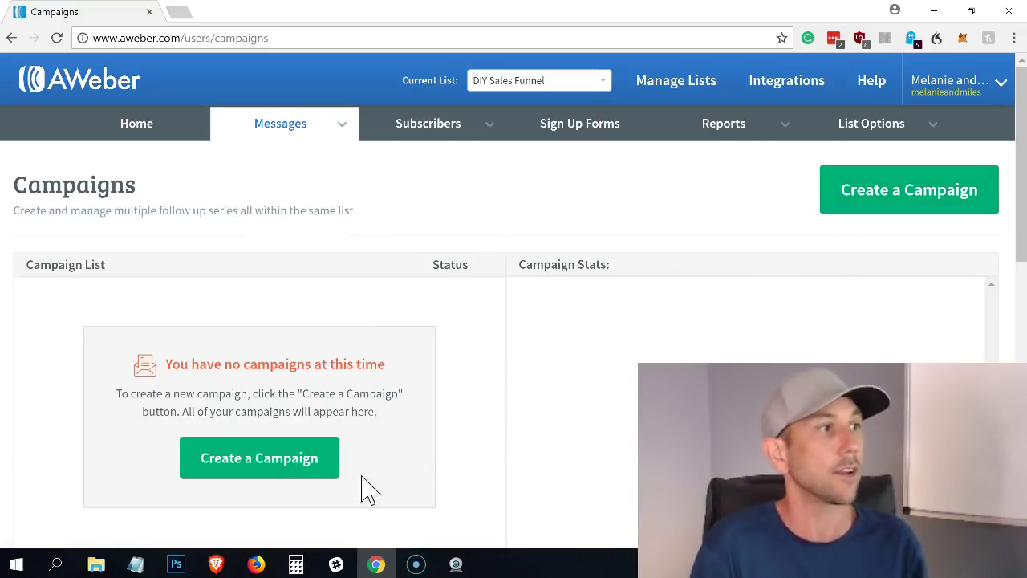
left_click(265, 480)
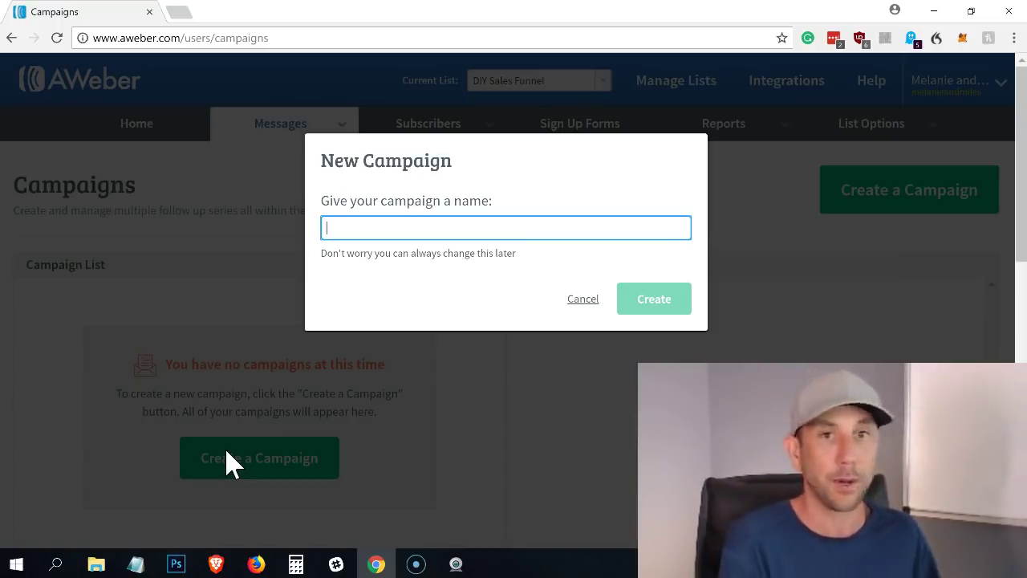
Step: Create the campaign named 'DIY Sales Funnel'
type("DIY ")
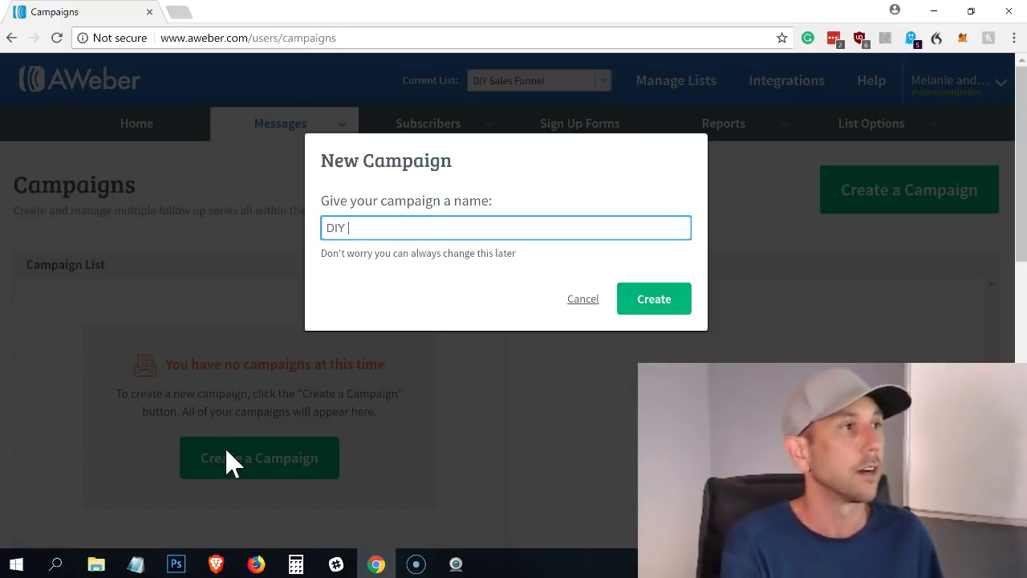
type("Sales Funnel")
left_click(654, 298)
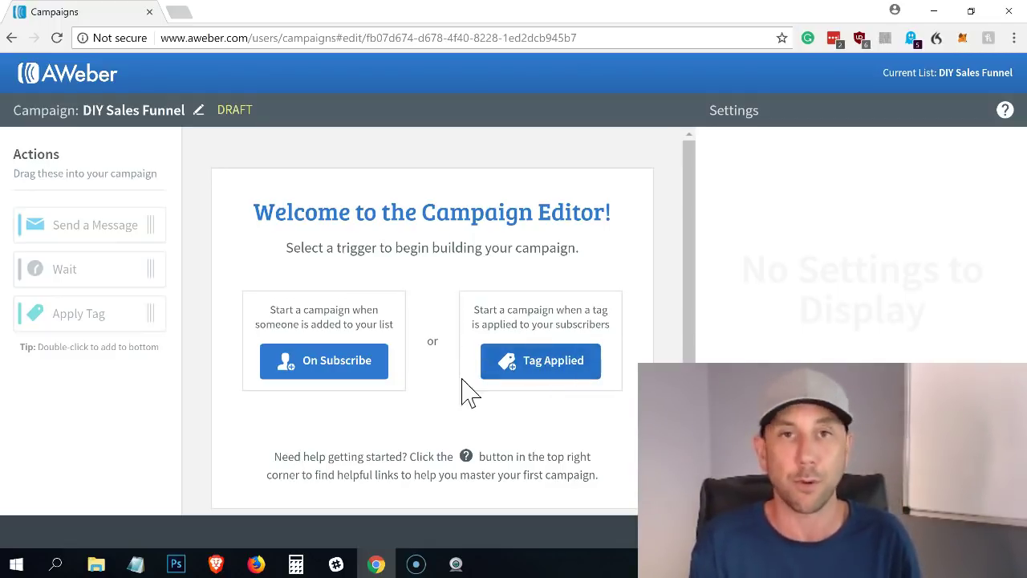
Step: Set the On Subscribe trigger, then add four Send Message steps alternating with 1-day waits
left_click(343, 376)
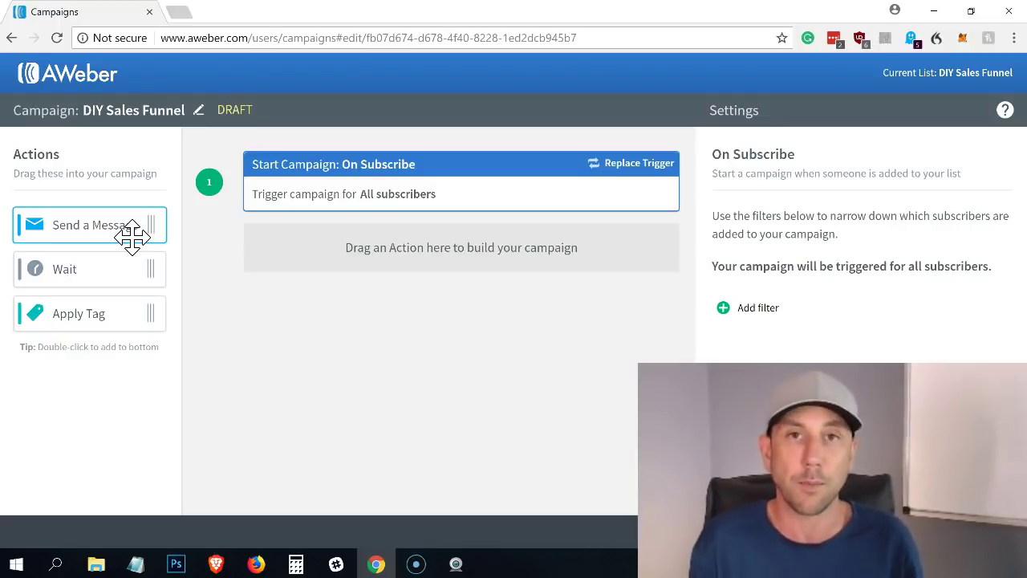
left_click_drag(80, 223, 379, 246)
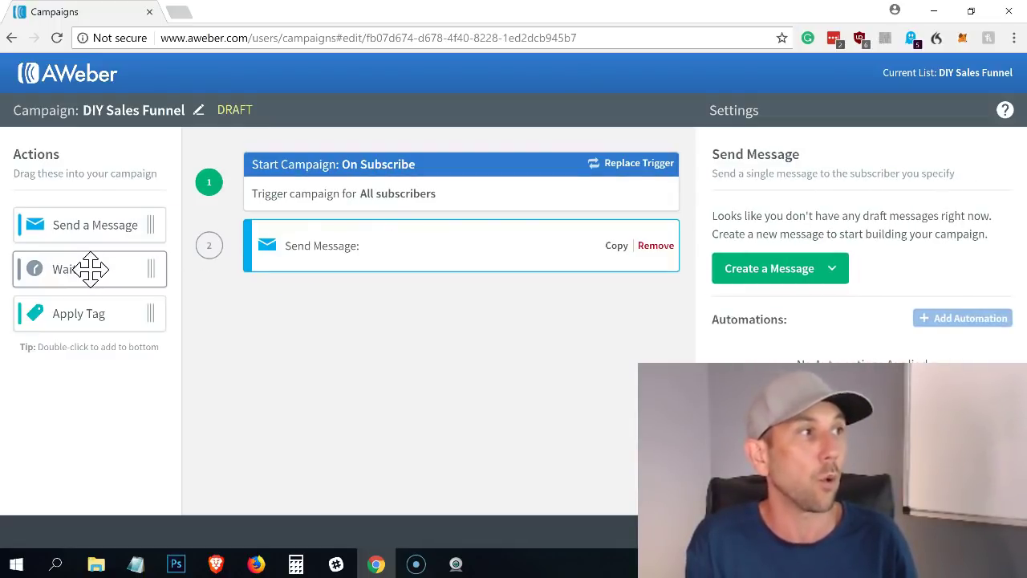
left_click_drag(92, 267, 437, 305)
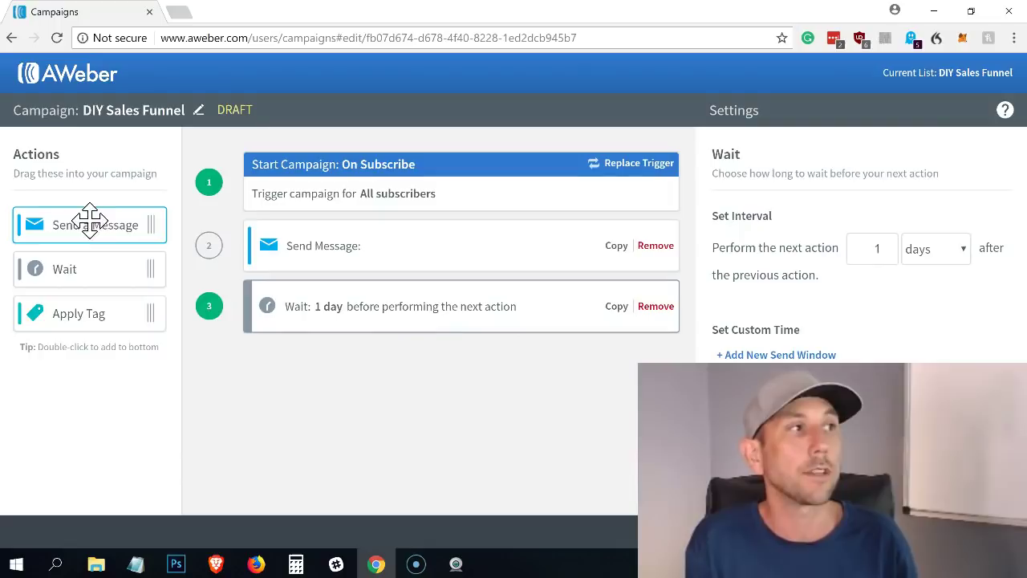
double_click(87, 222)
double_click(98, 265)
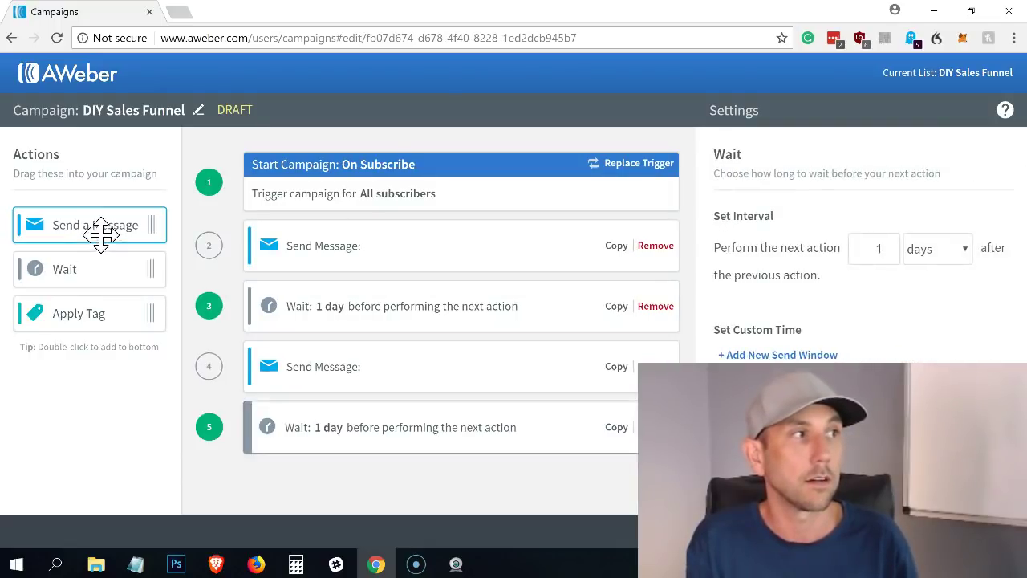
double_click(103, 225)
double_click(100, 267)
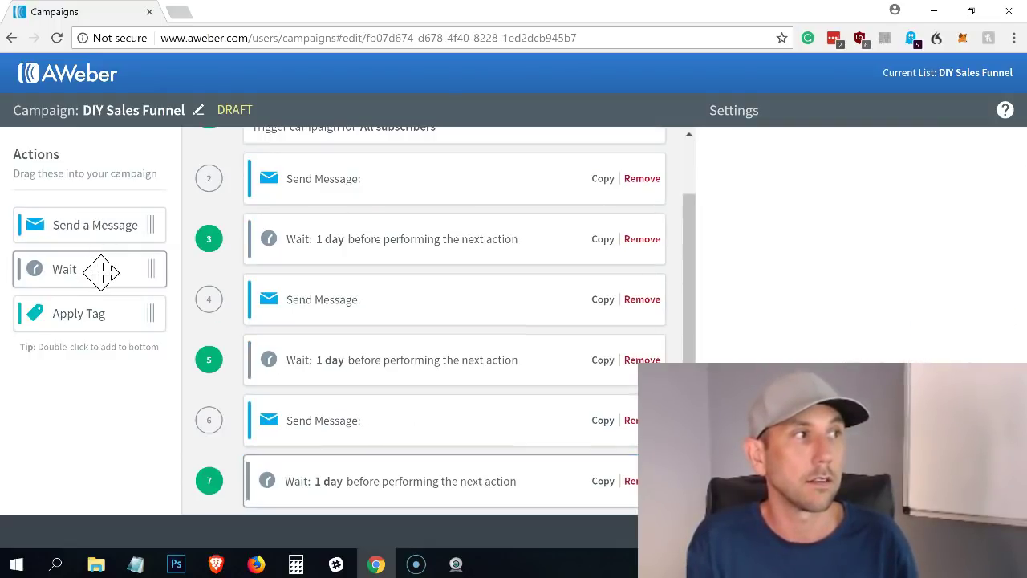
double_click(95, 225)
double_click(94, 270)
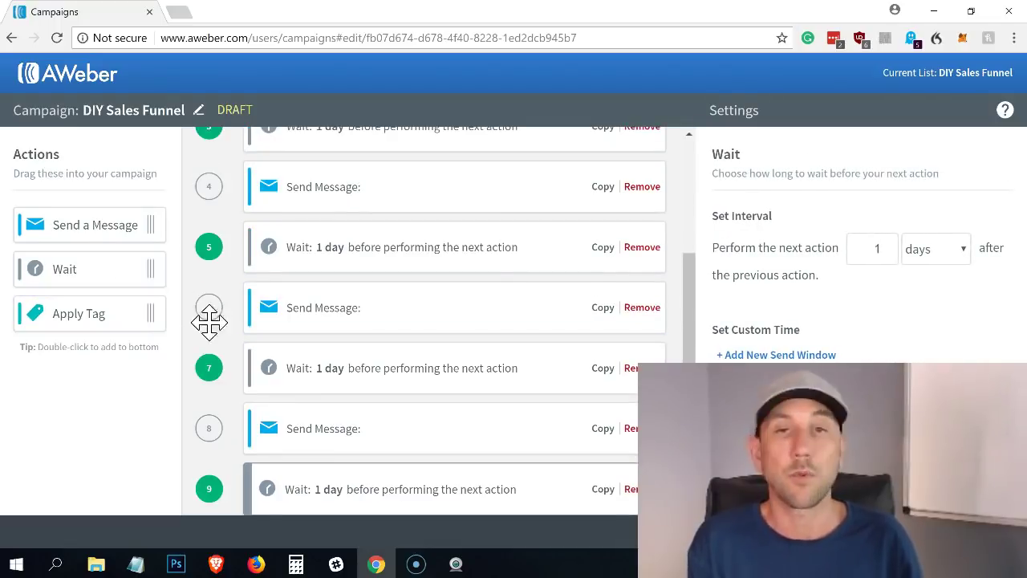
Step: Add an Apply Tag step as step 10 at the end of the sequence
scroll(390, 412, "up", 3)
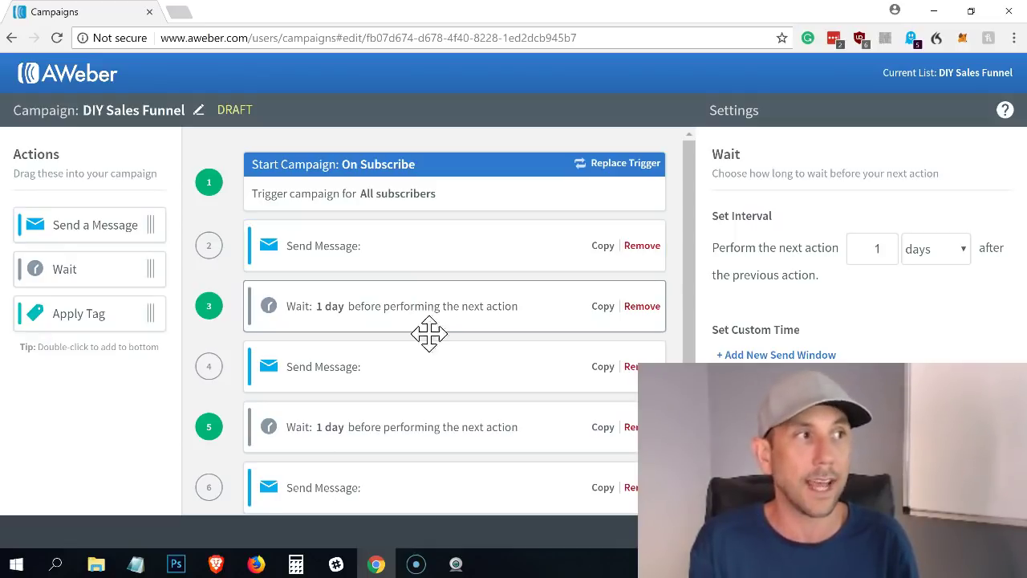
scroll(422, 370, "down", 3)
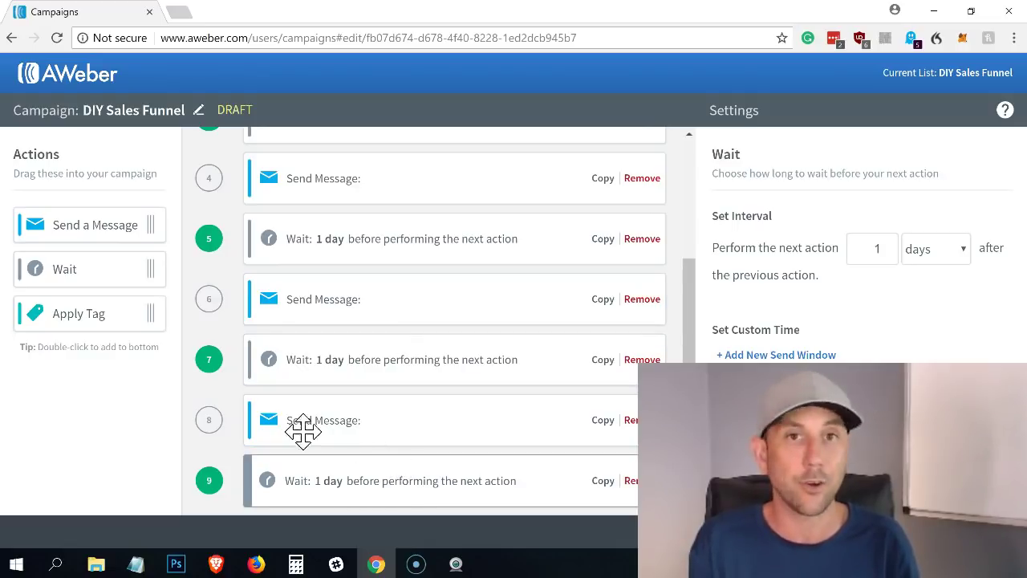
left_click_drag(93, 313, 359, 475)
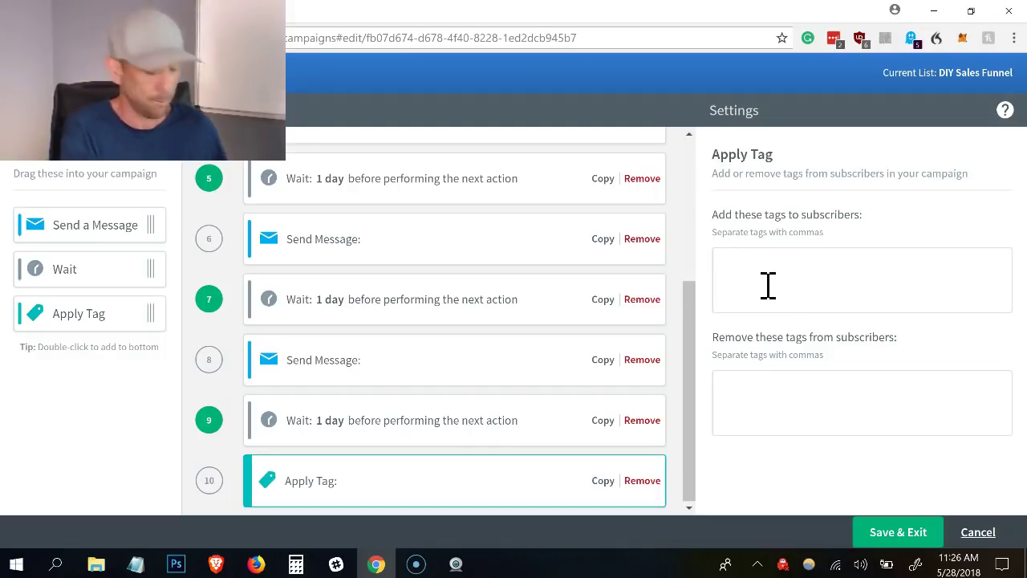
Step: Make the Apply Tag step add the tag 'diy sales funnel broadcast'
type("DIY Sales Funnel Broa")
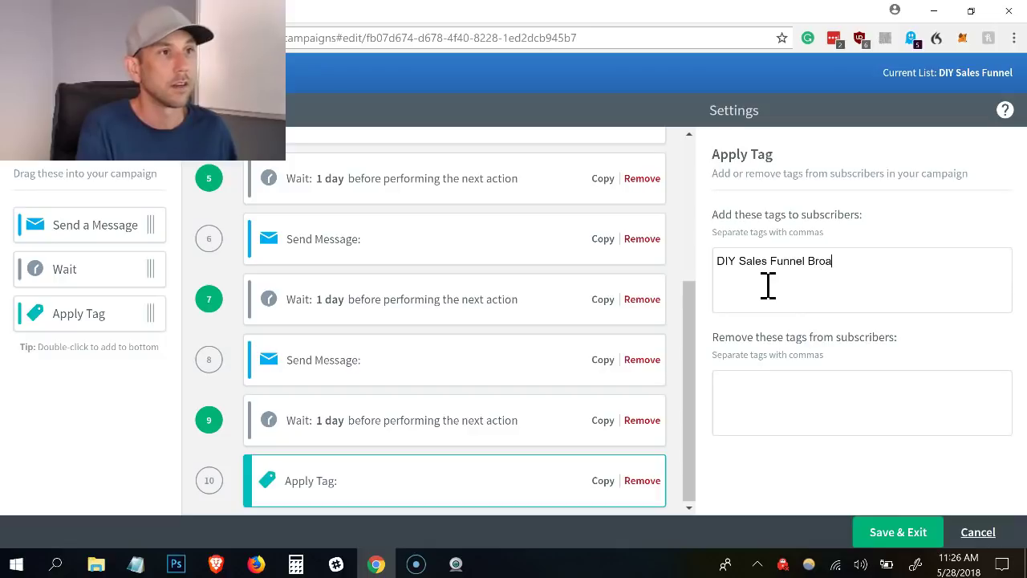
type("st")
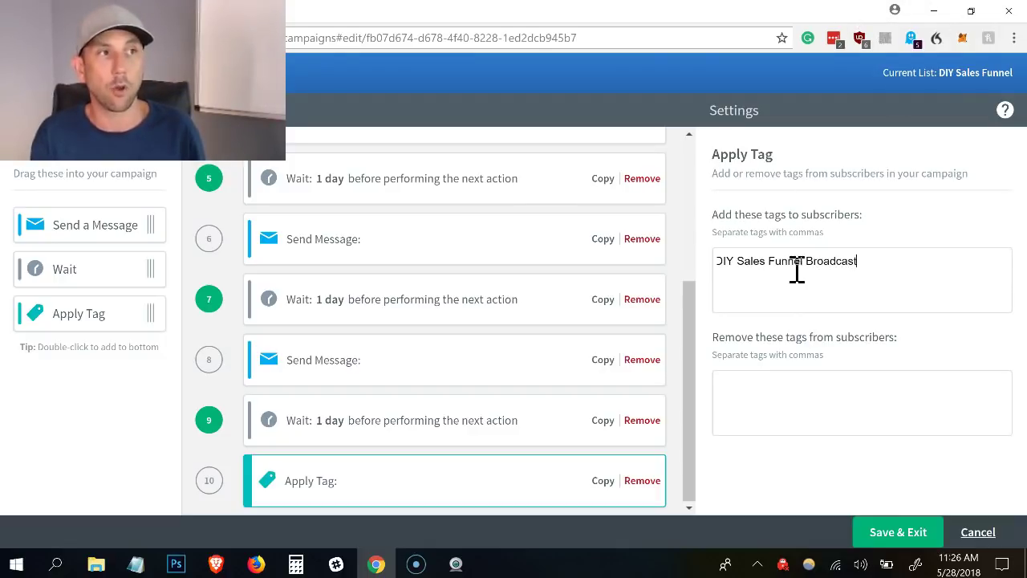
left_click(922, 348)
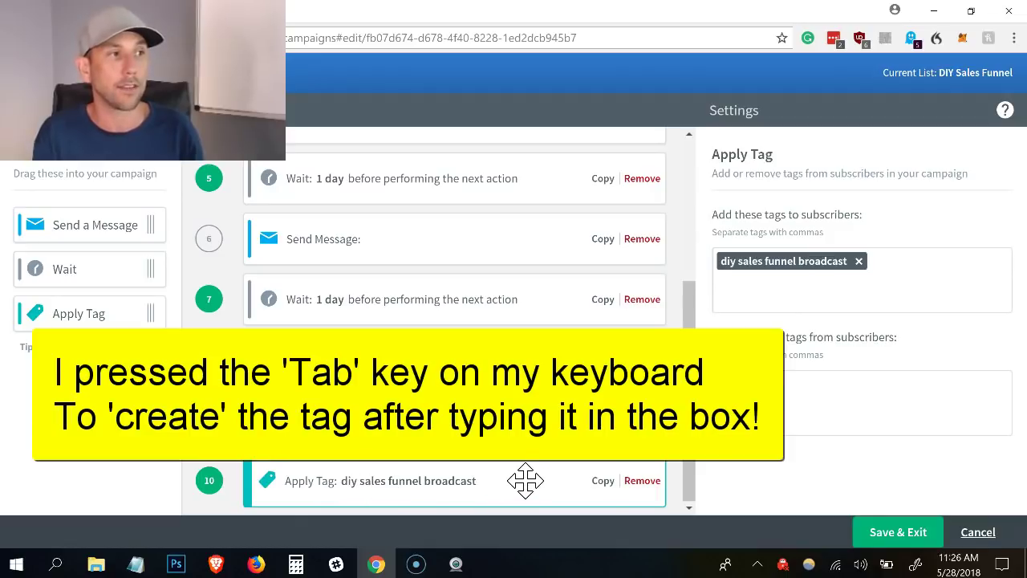
scroll(525, 480, "up", 2)
scroll(545, 409, "up", 2)
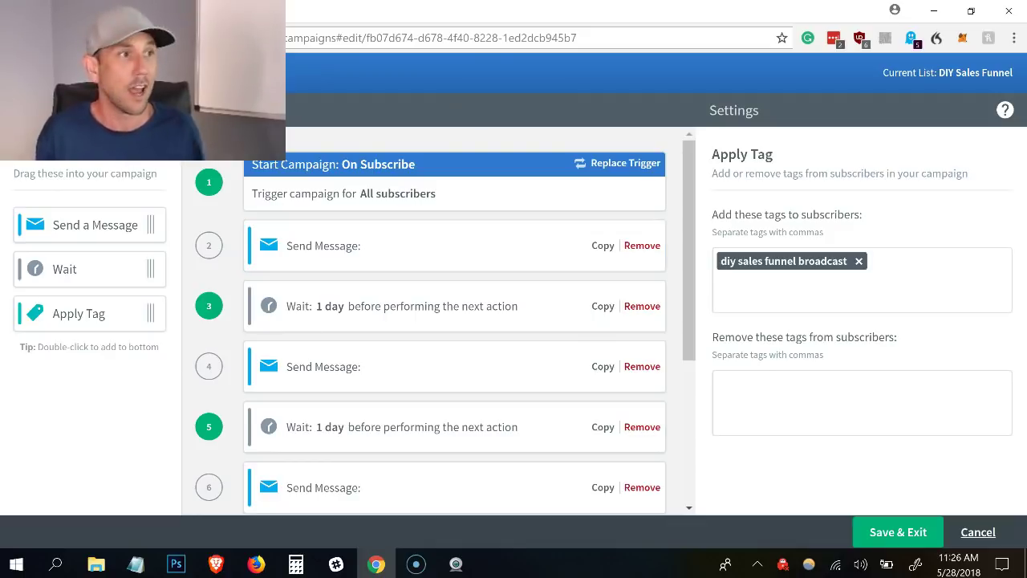
key("alt+Tab")
key("alt+Tab")
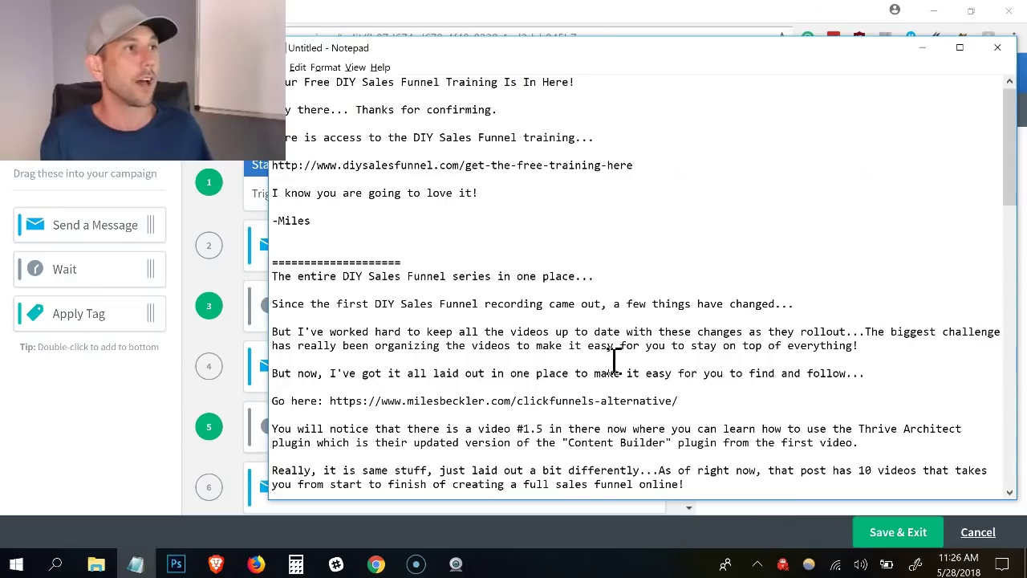
scroll(401, 272, "down", 5)
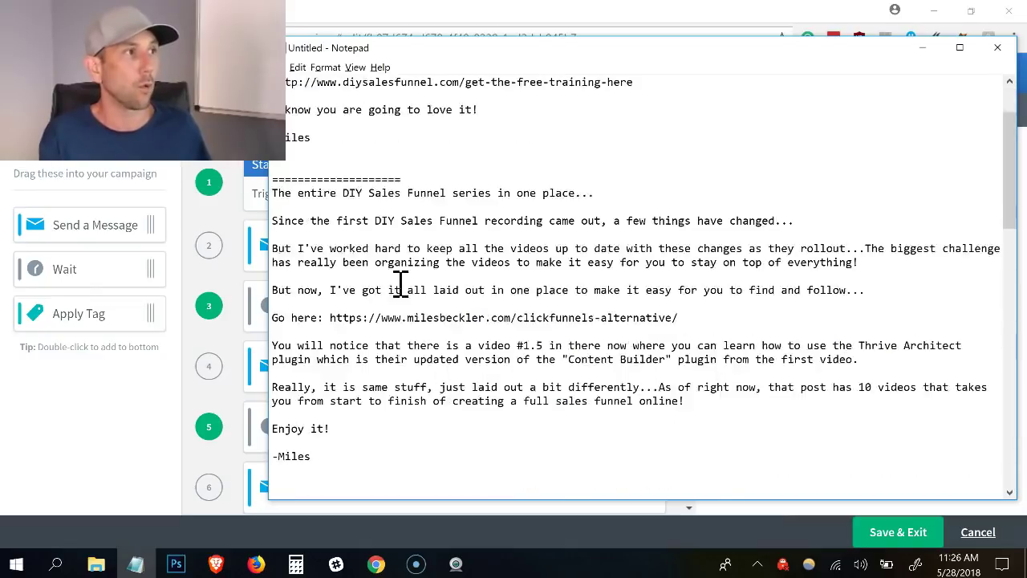
scroll(398, 346, "down", 18)
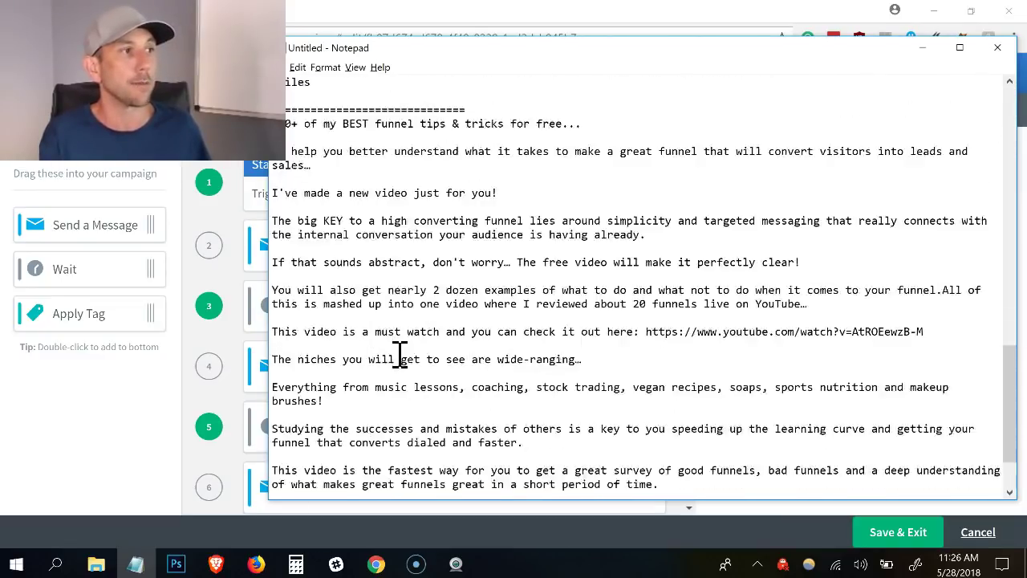
scroll(401, 353, "up", 10)
scroll(403, 350, "up", 5)
key("alt+Tab")
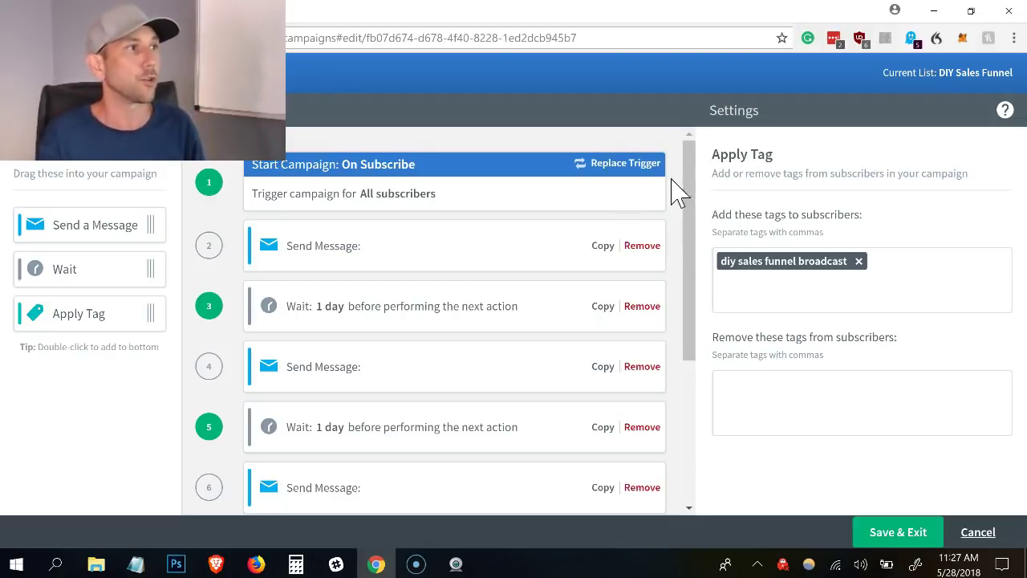
Step: Start step 2's message in the Drag & Drop Email Builder
left_click(378, 248)
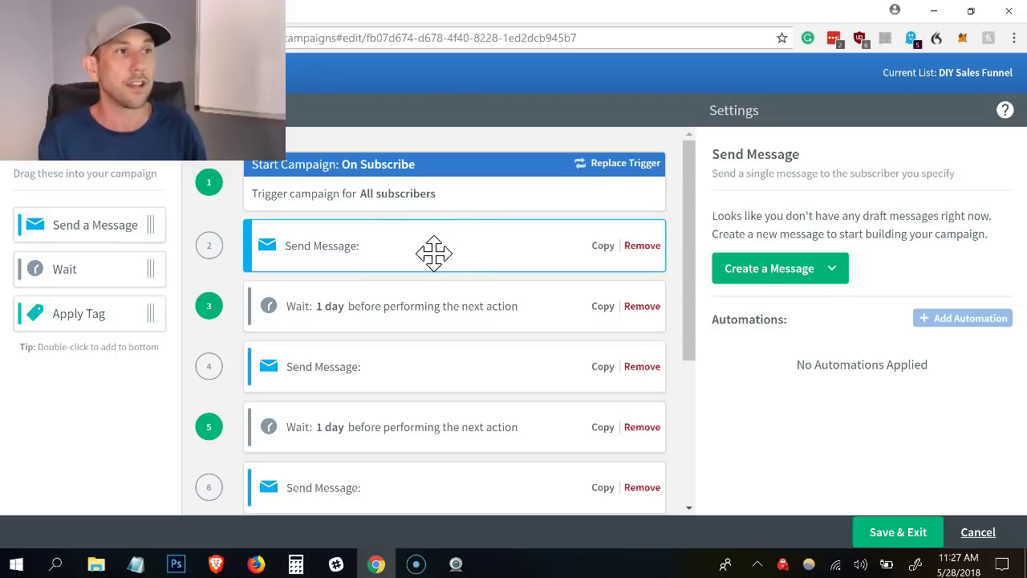
left_click(784, 270)
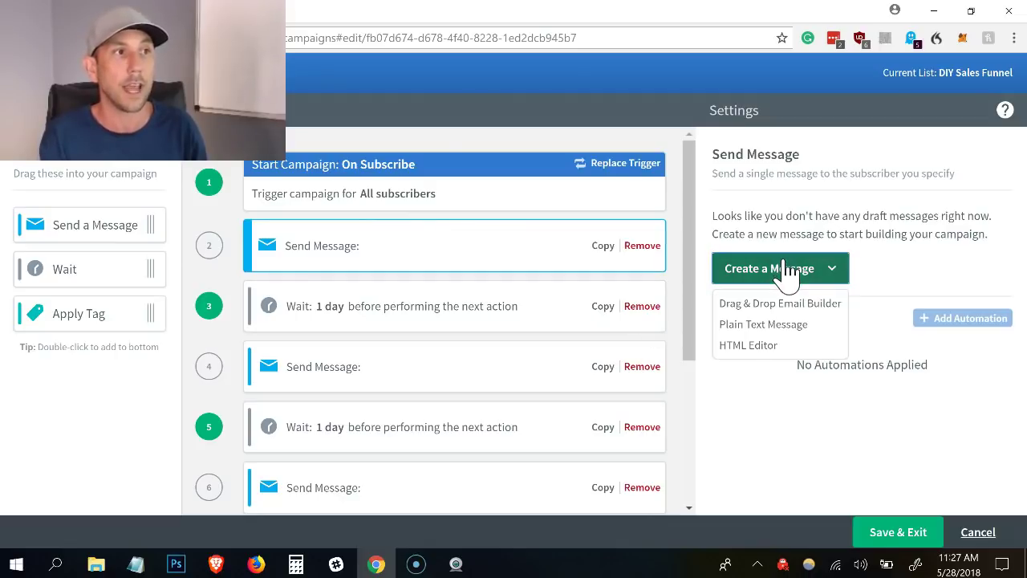
left_click(782, 305)
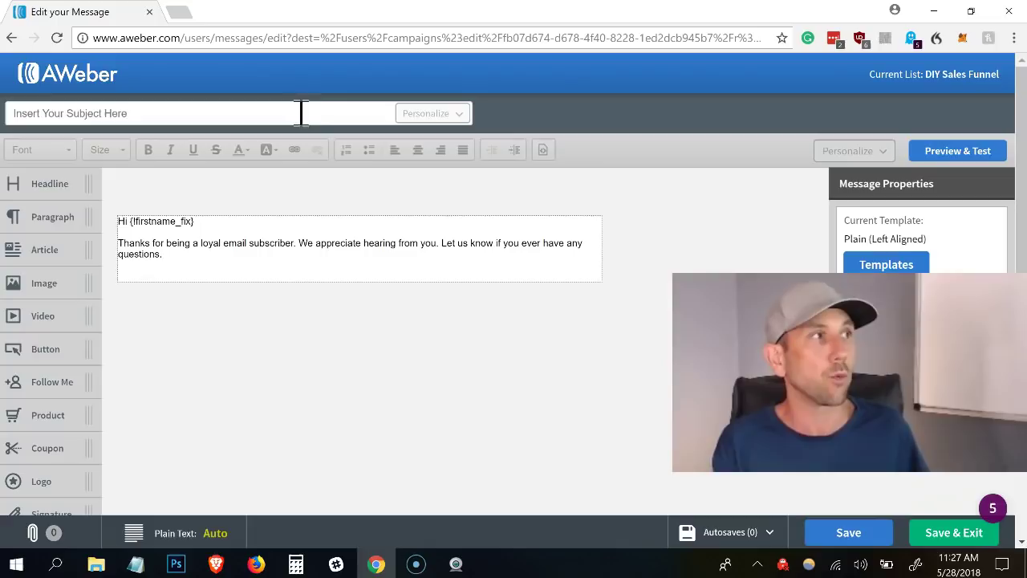
Step: Set the subject to 'Your Free DIY Sales Funnel Training Is In Here!' from Notepad
key("alt+Tab")
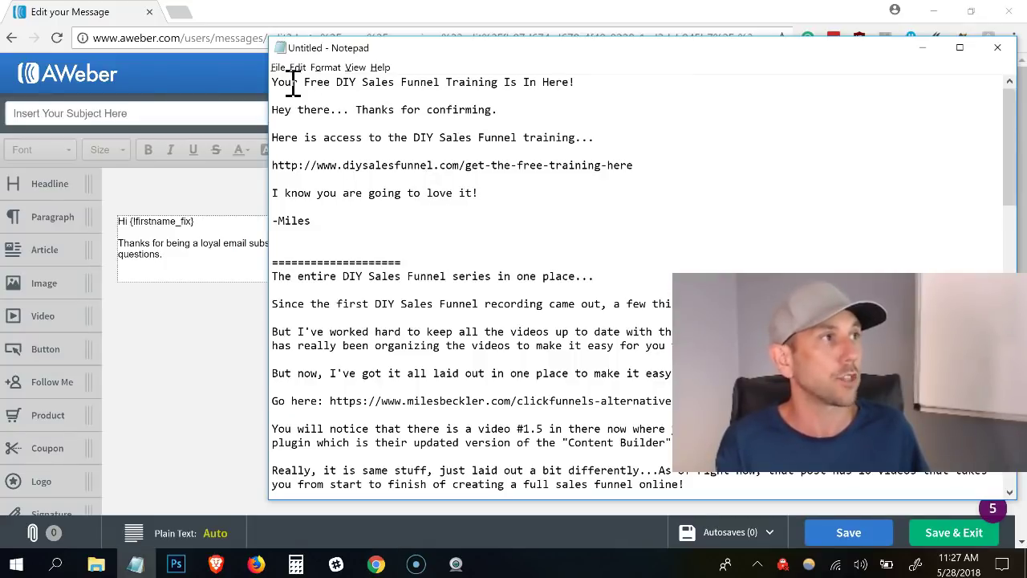
left_click_drag(274, 83, 589, 86)
key("ctrl+c")
key("alt+Tab")
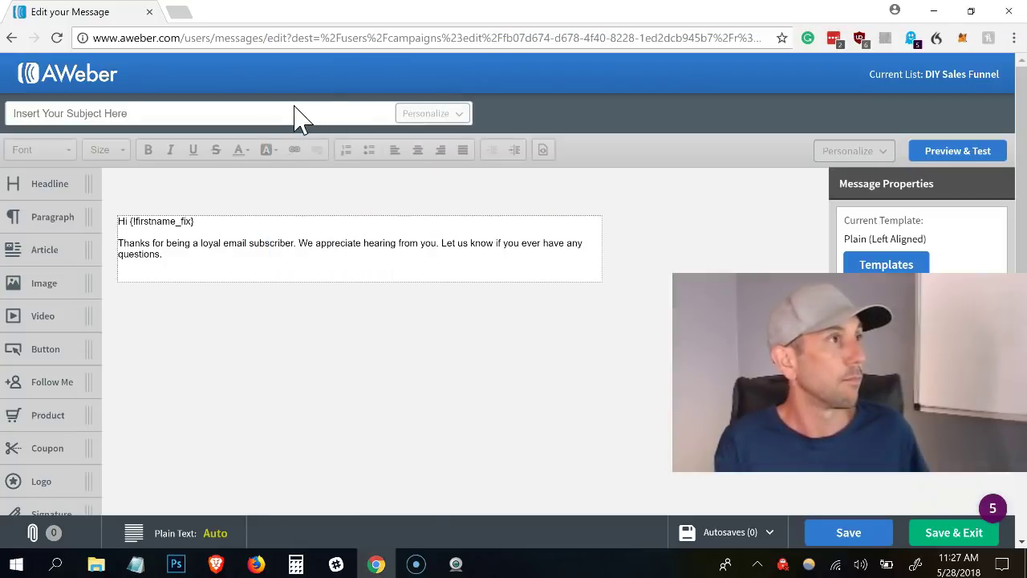
left_click(297, 110)
key("ctrl+v")
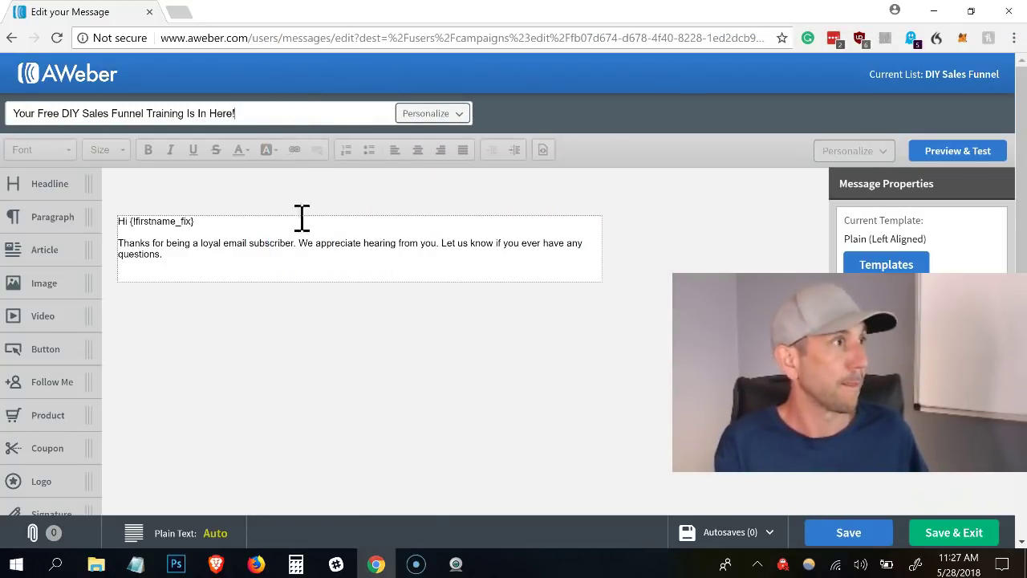
Step: Replace the placeholder body with the training email copied from Notepad
left_click(304, 244)
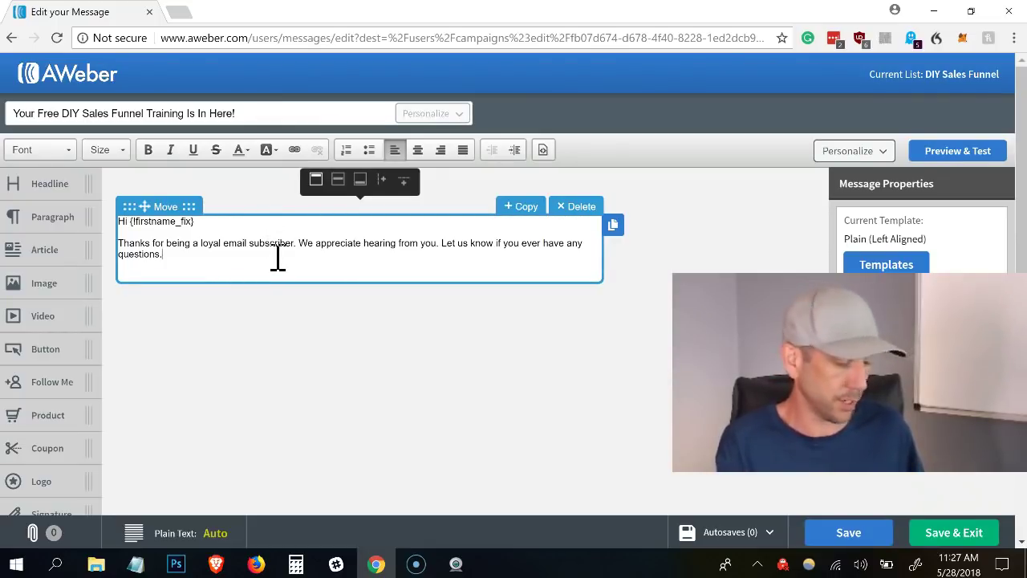
key("ctrl+a")
key("Delete")
key("alt+Tab")
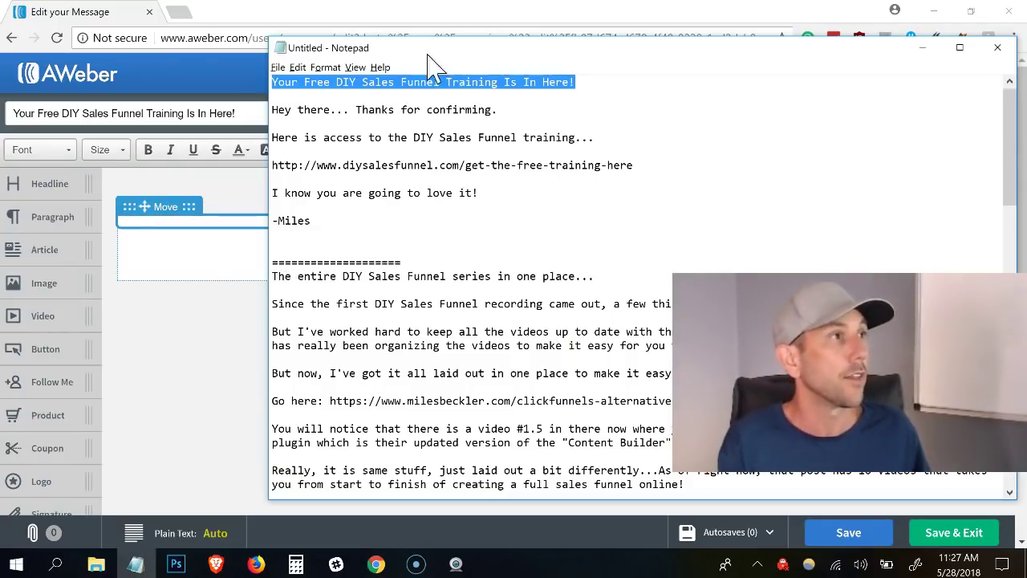
left_click_drag(273, 110, 303, 167)
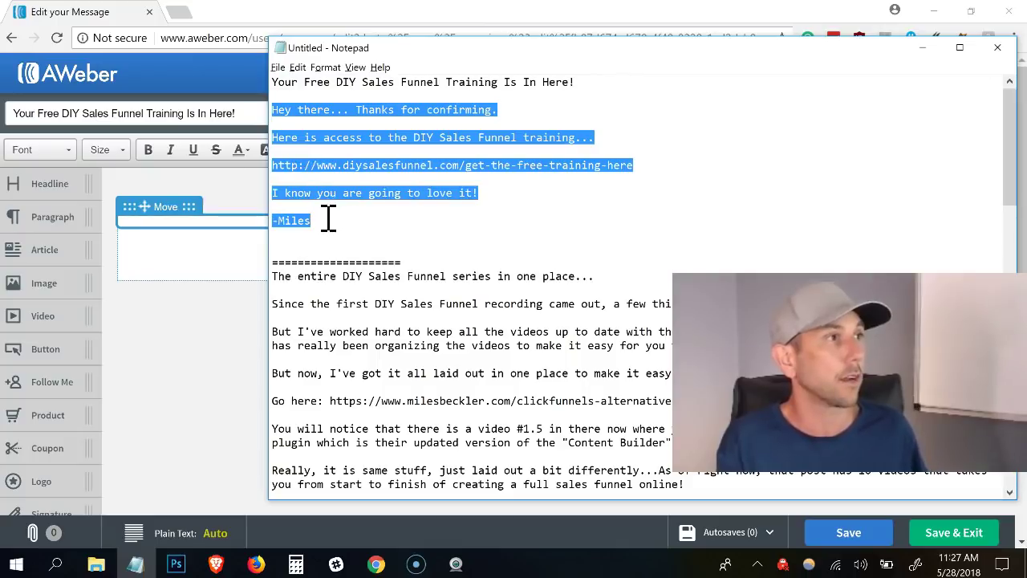
left_click(201, 225)
type("Hey there... Thanks for confirming. Here is access to the DIY Sales Funnel training... http://www.diysalesfunnel.com/get-the-free-training-here I know you are going to love it! -Miles")
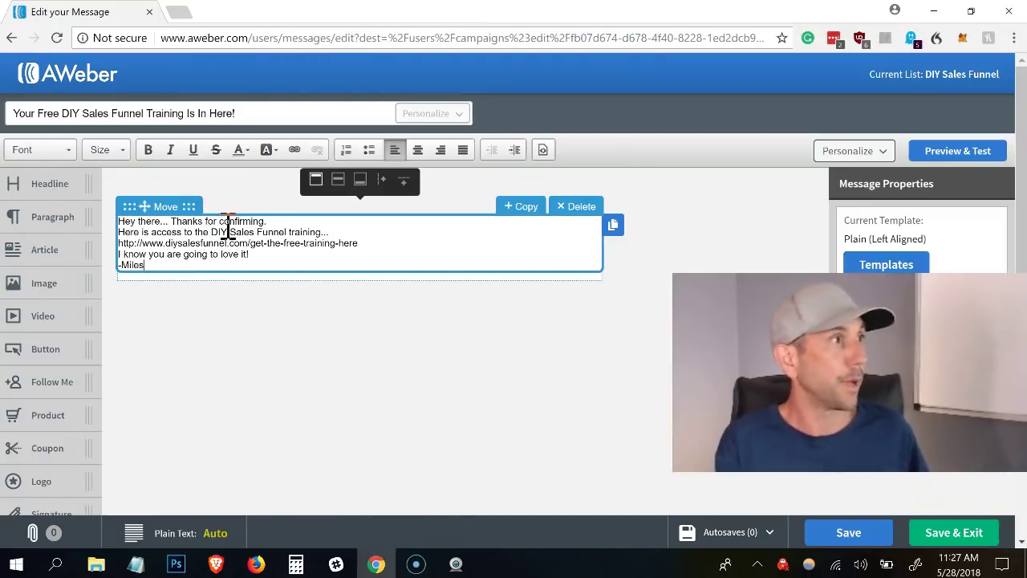
Step: Add blank lines after the greeting, the training line and the URL
left_click(277, 221)
key("Return")
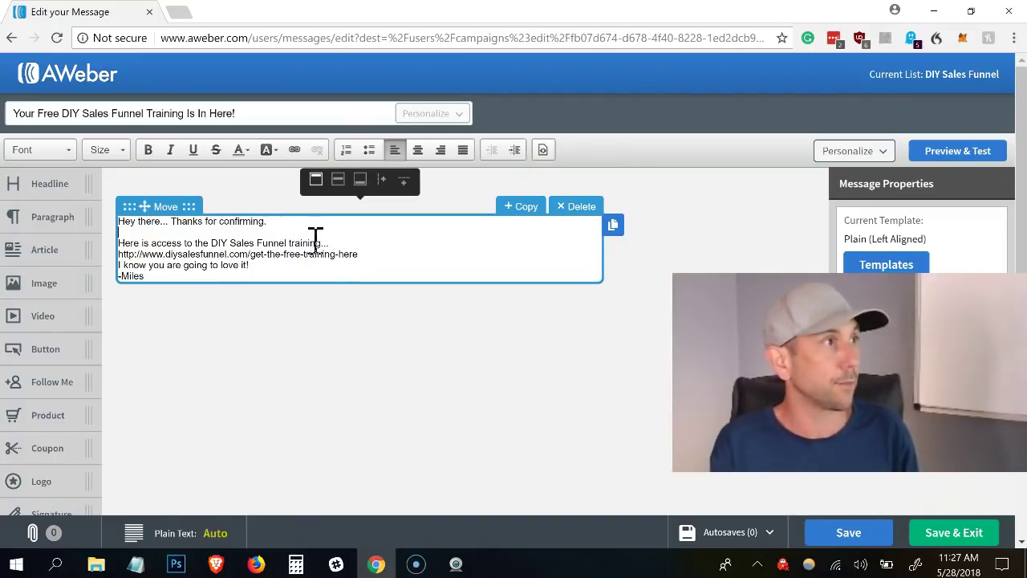
key("Return")
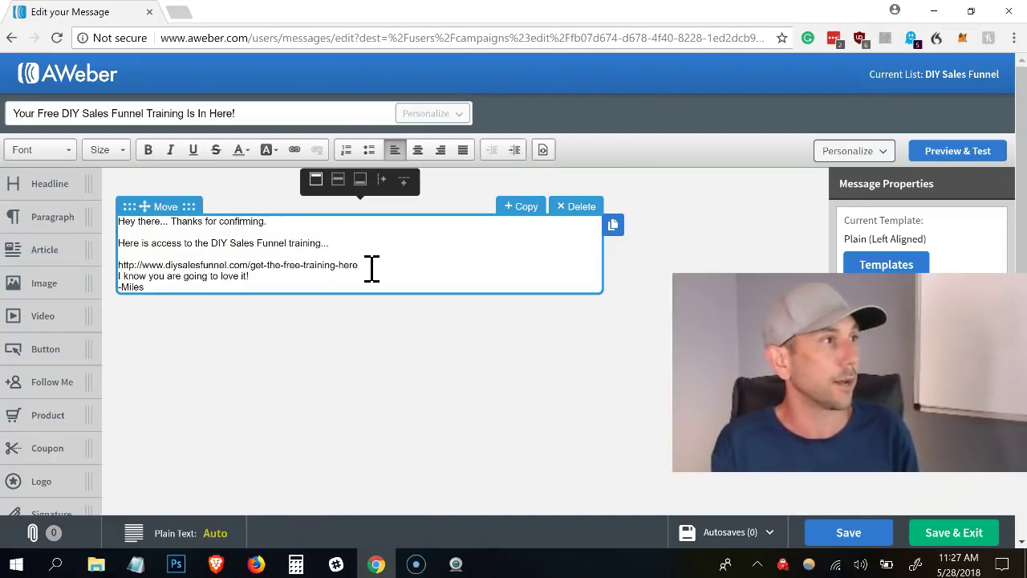
left_click(371, 269)
key("Return")
key("Return")
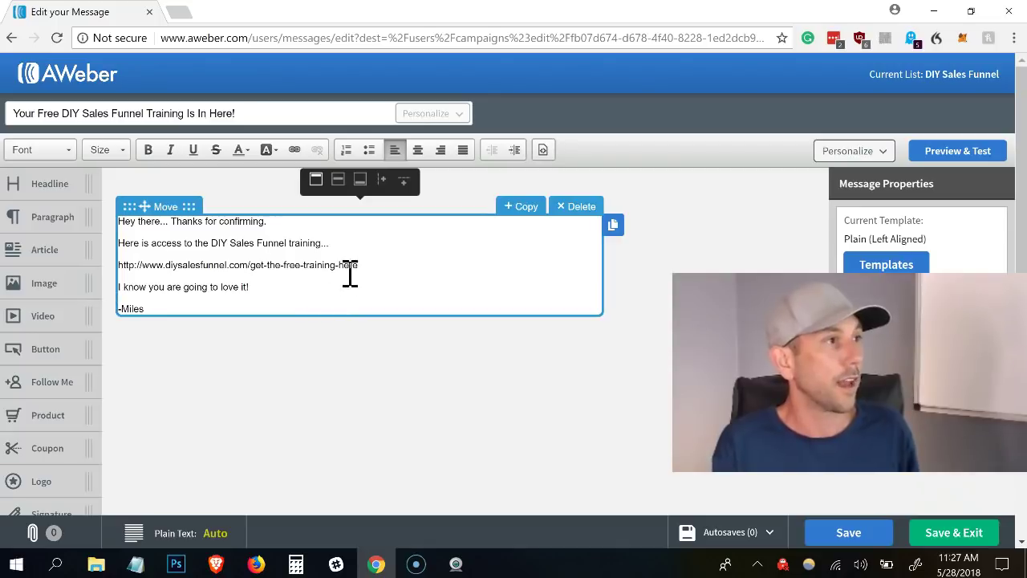
Step: Turn the training URL in the body into a link
left_click_drag(366, 267, 154, 257)
key("ctrl+c")
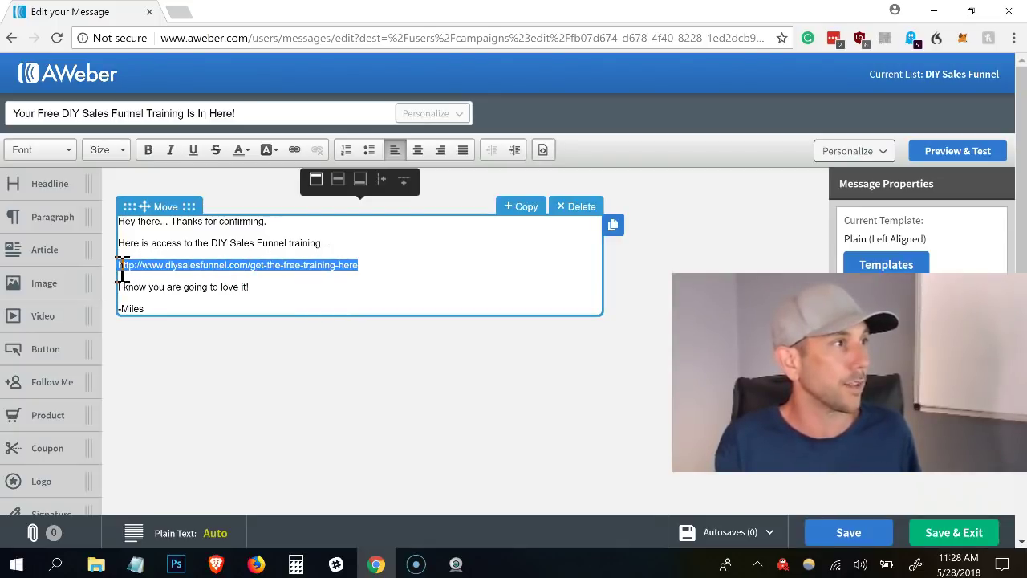
left_click(295, 150)
key("ctrl+v")
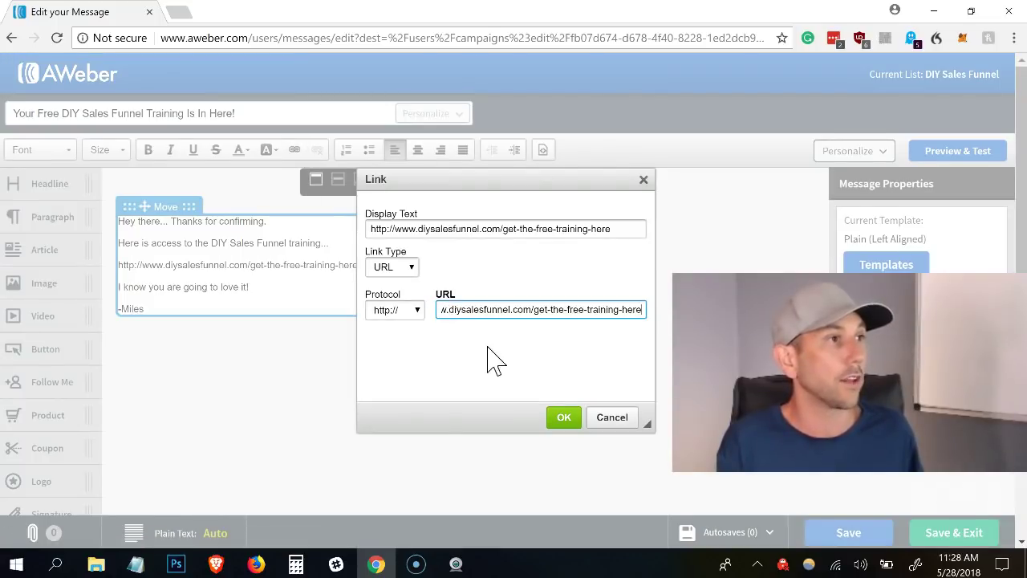
left_click(564, 417)
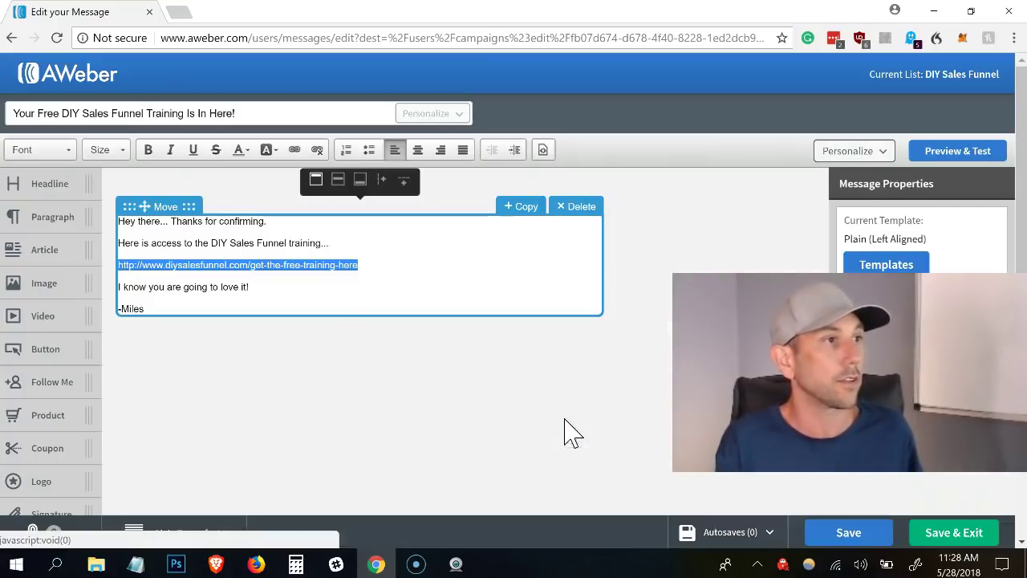
left_click(353, 305)
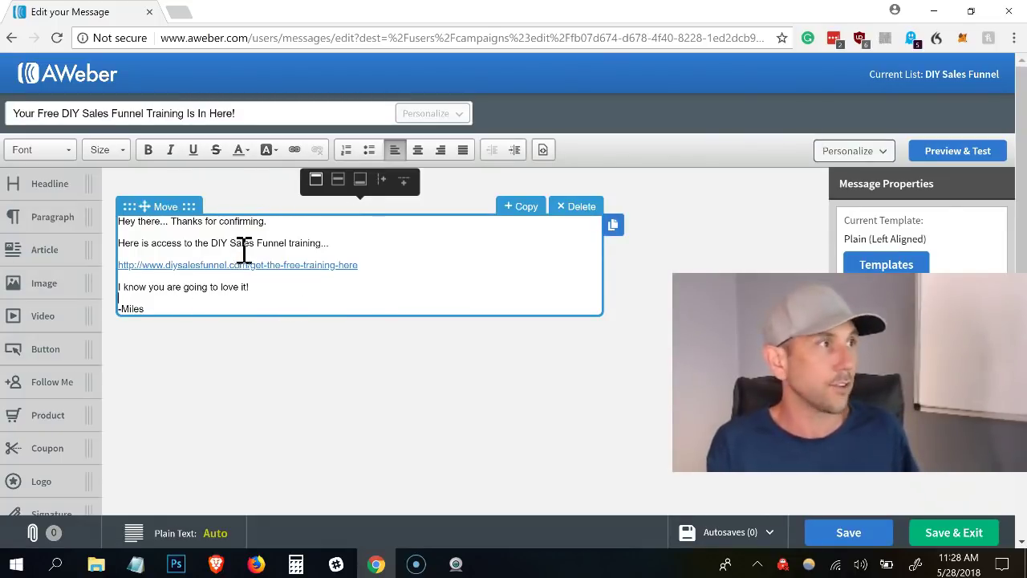
Step: Set all the message text to size 16
key("ctrl+a")
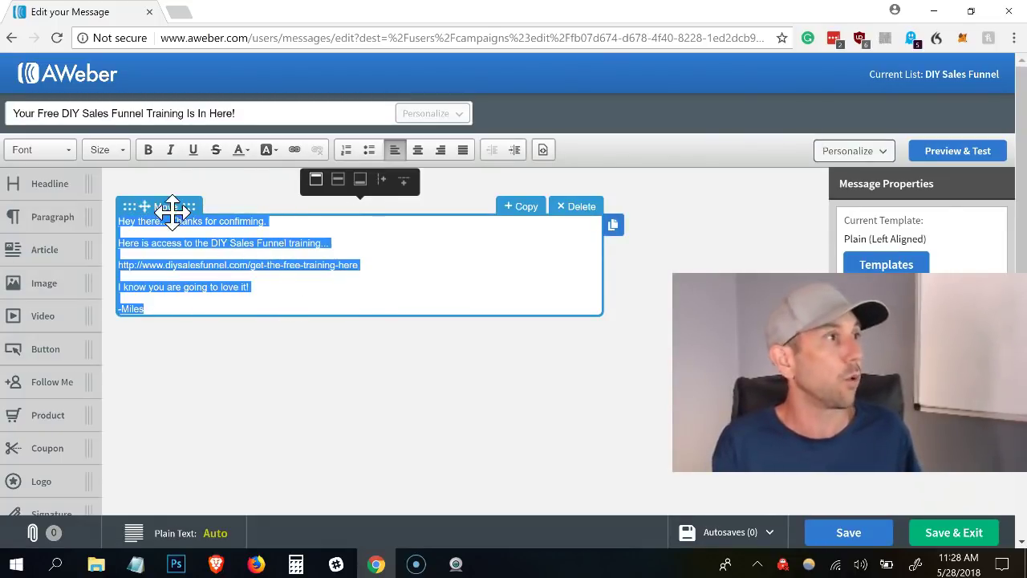
left_click(121, 151)
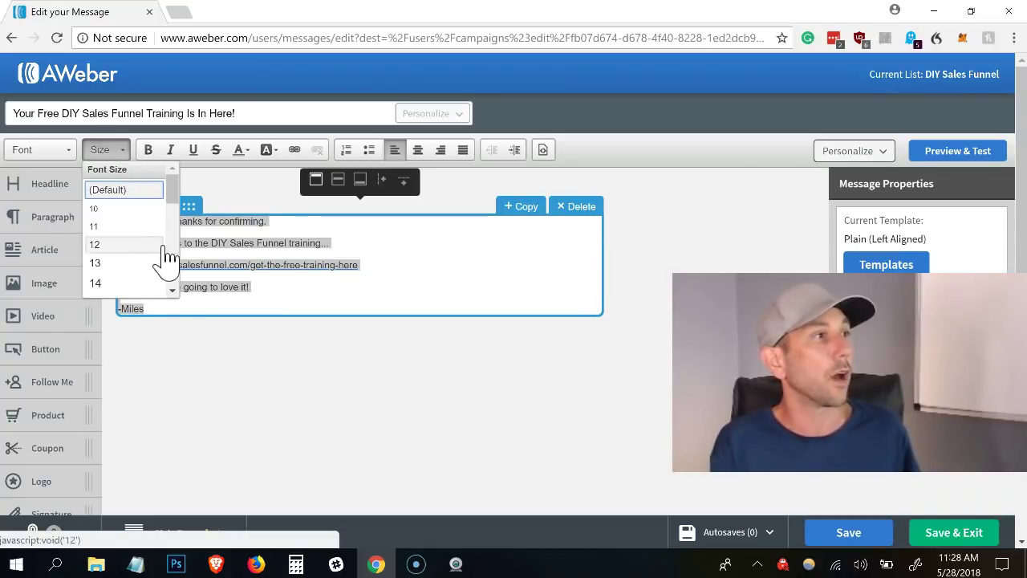
left_click(172, 289)
left_click(138, 292)
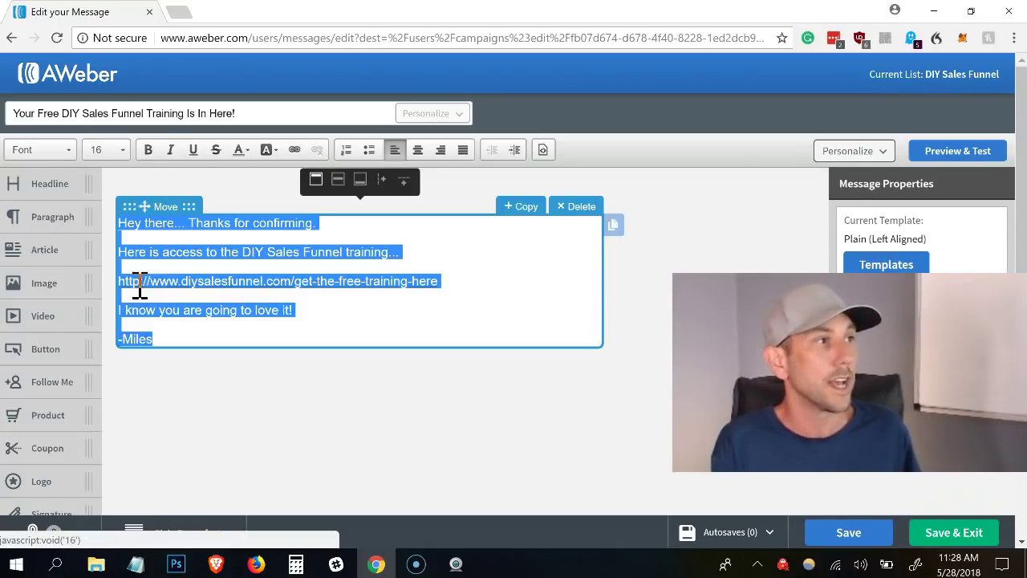
left_click(316, 387)
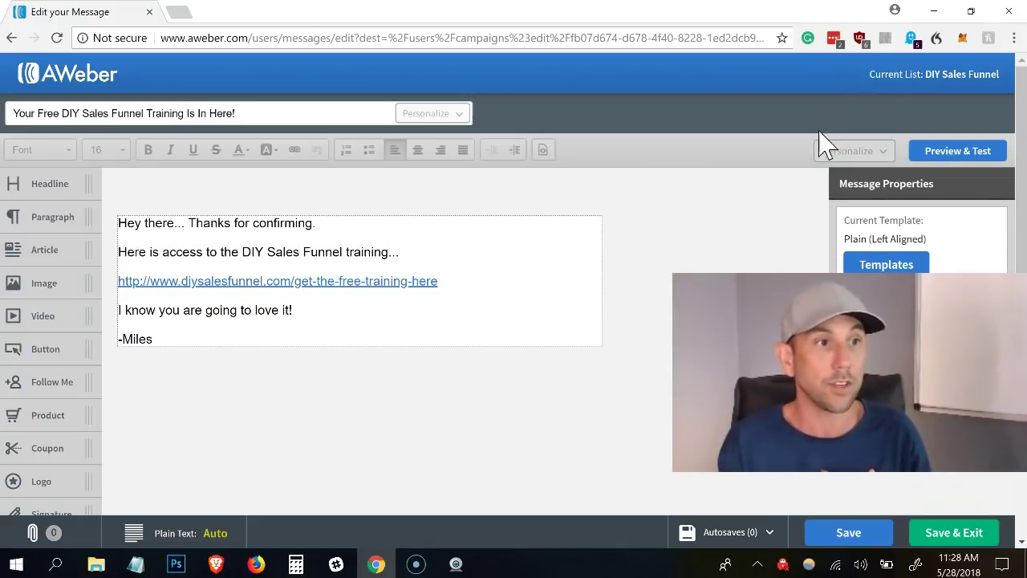
Step: Save the welcome email and return to the DIY Sales Funnel campaign
left_click(951, 552)
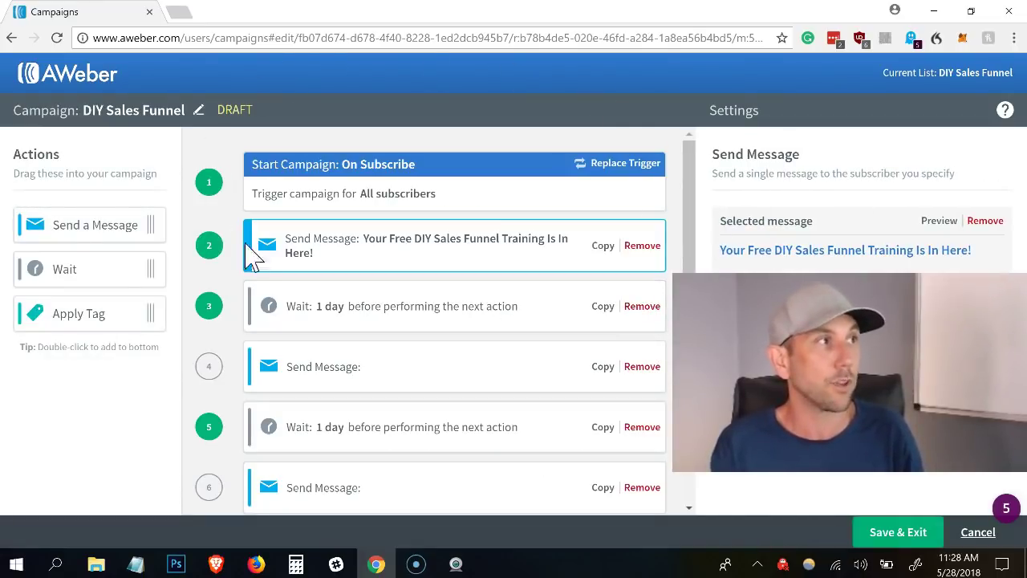
scroll(410, 284, "down", 1)
scroll(341, 205, "up", 1)
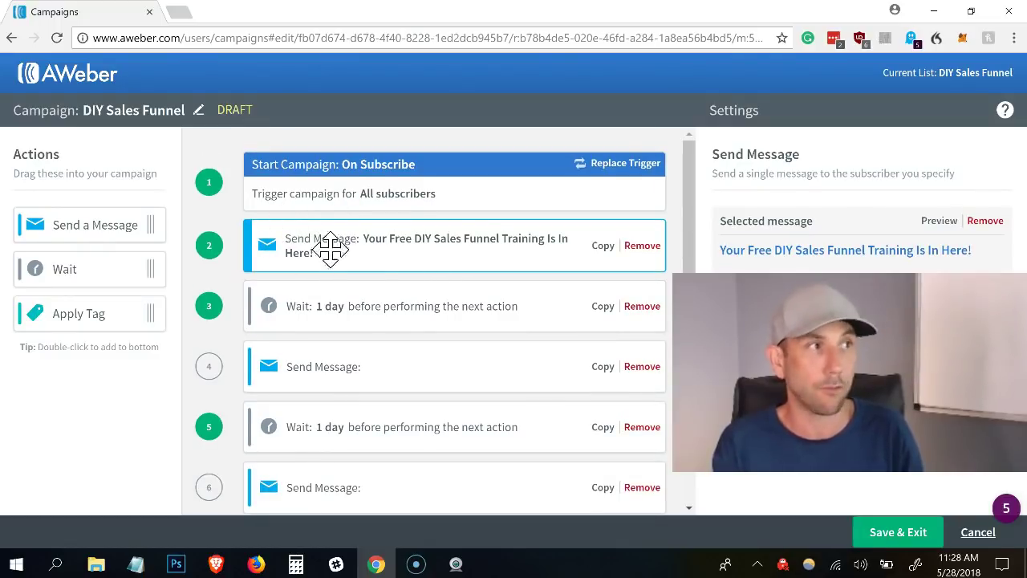
scroll(383, 244, "down", 3)
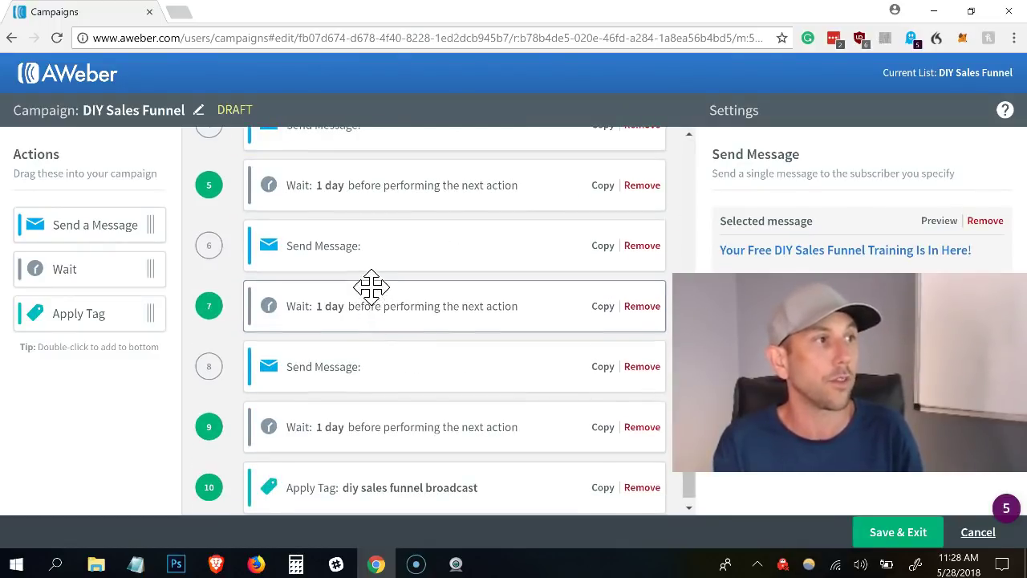
scroll(372, 337, "up", 5)
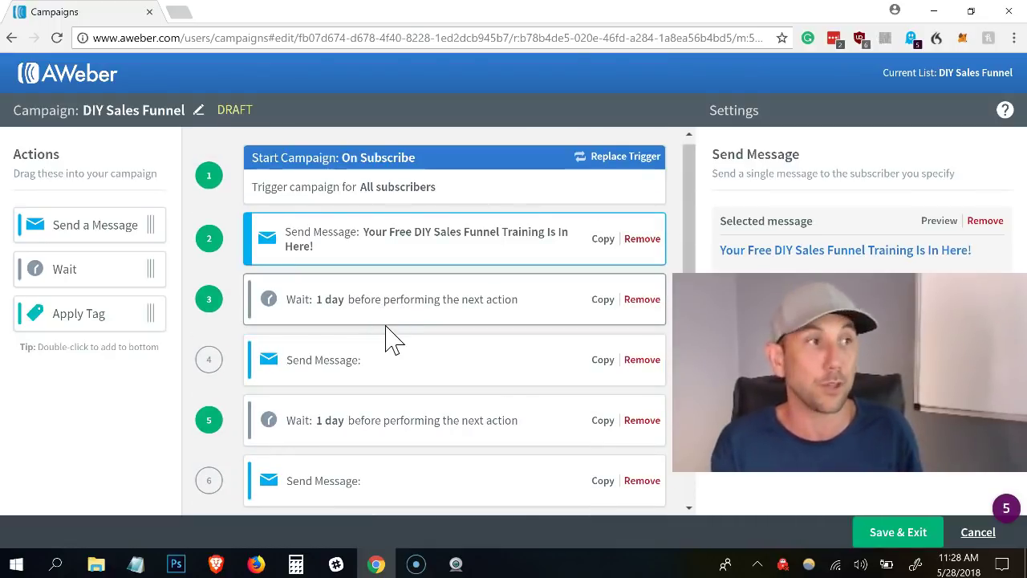
Step: Start a new message for send step 4 via Create a Message
left_click(391, 363)
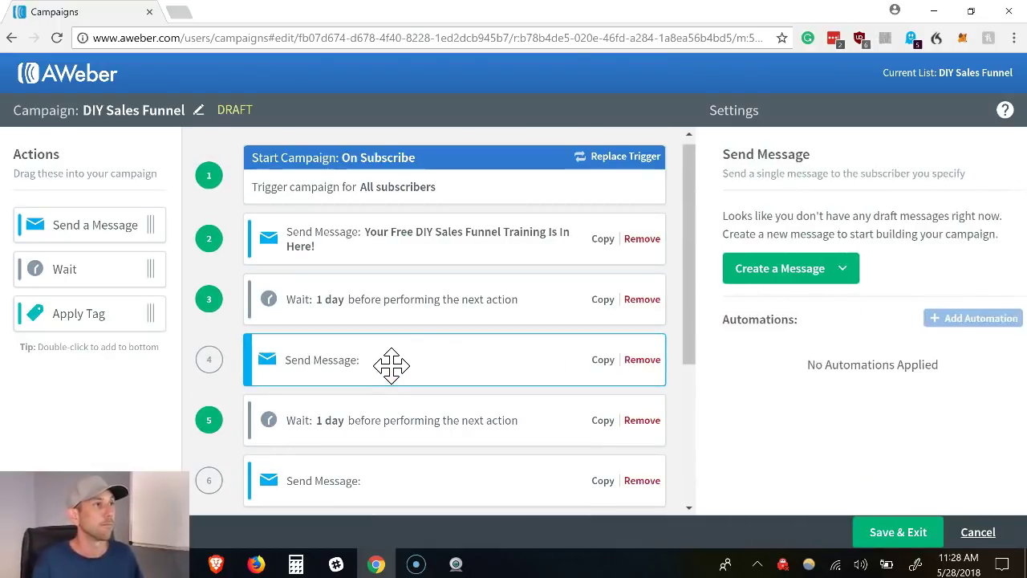
left_click(797, 270)
left_click(789, 321)
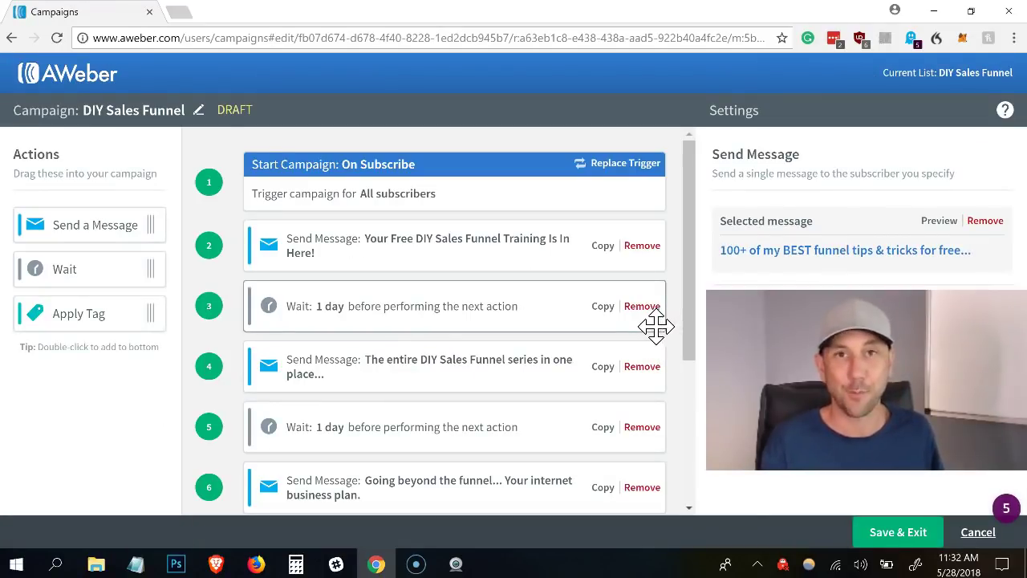
scroll(421, 212, "down", 1)
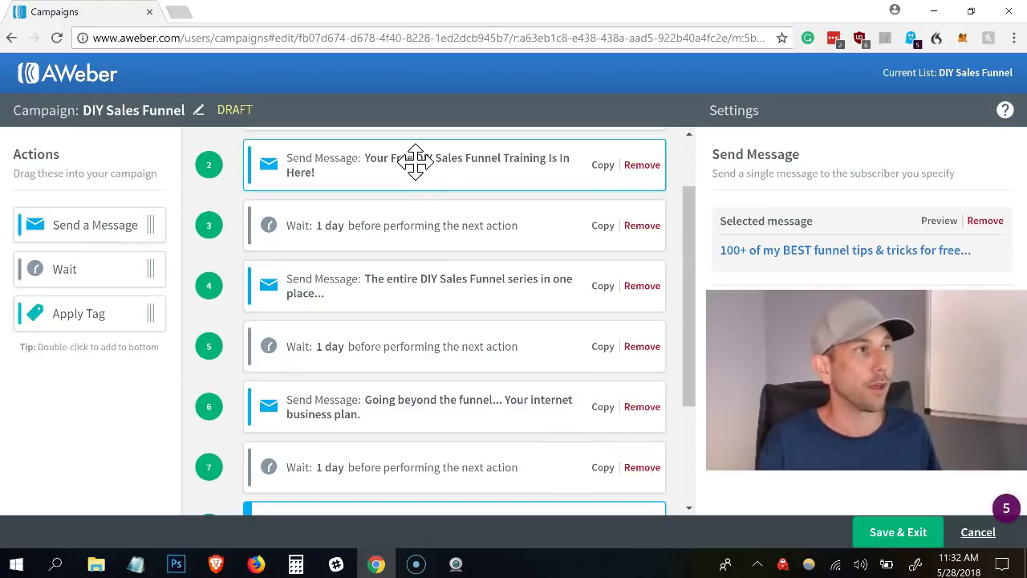
scroll(396, 312, "down", 1)
scroll(388, 318, "down", 1)
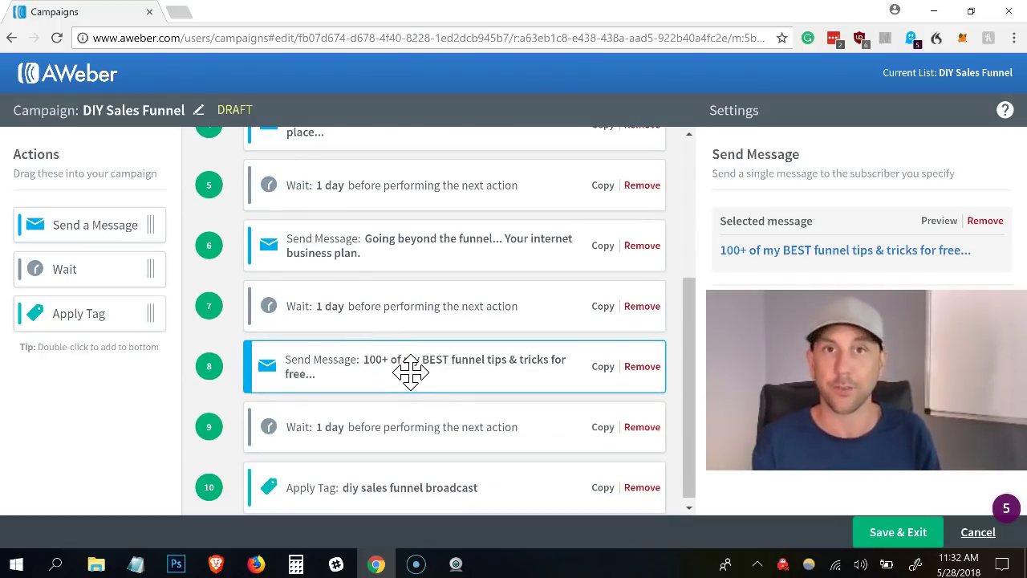
scroll(396, 370, "up", 3)
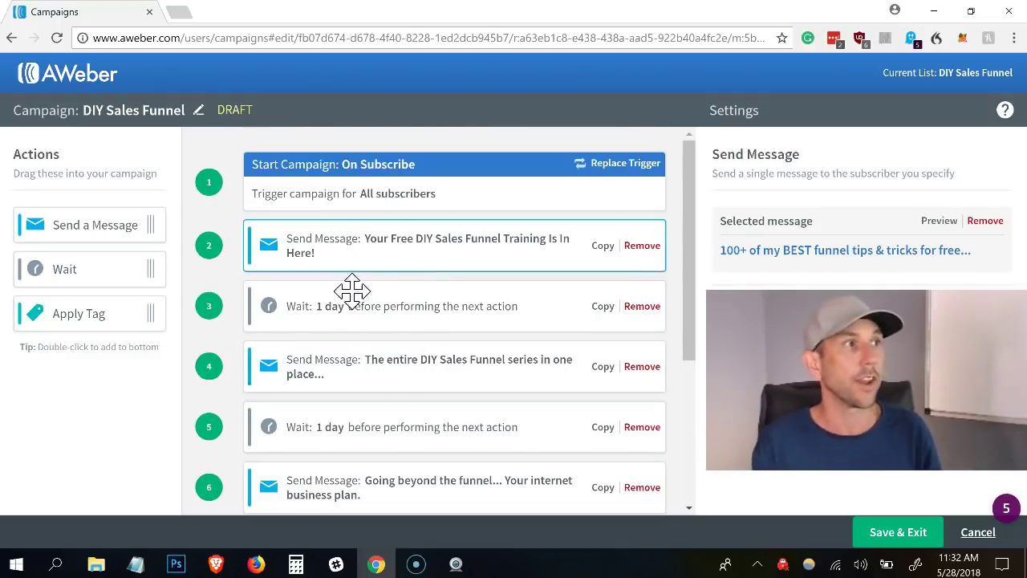
scroll(397, 337, "down", 1)
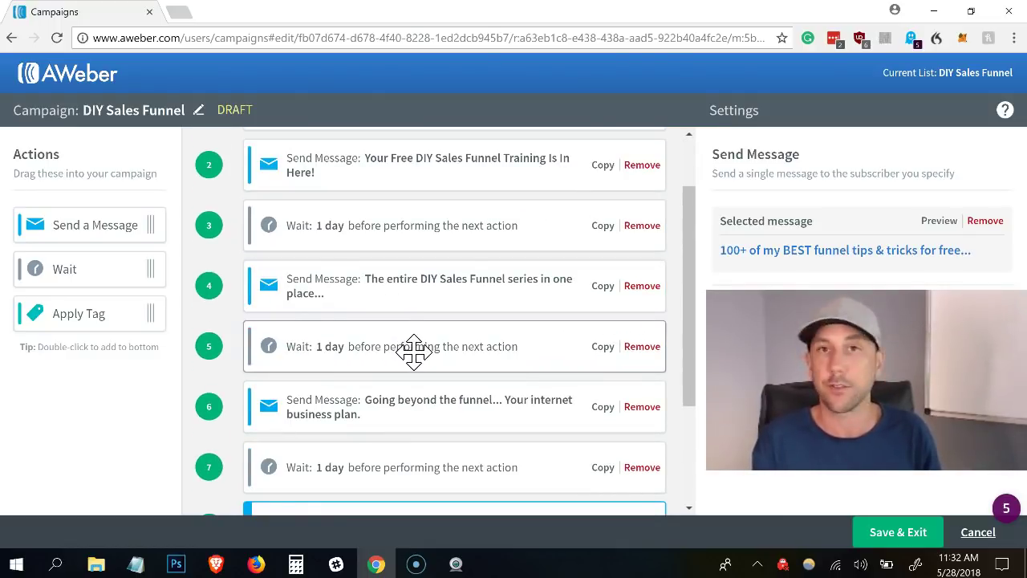
scroll(413, 348, "up", 1)
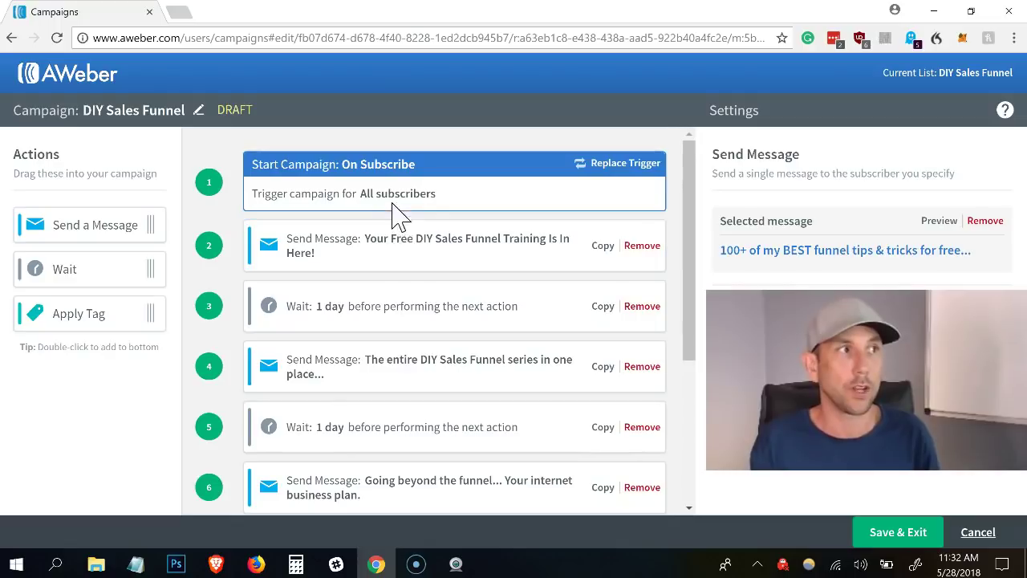
scroll(381, 257, "down", 1)
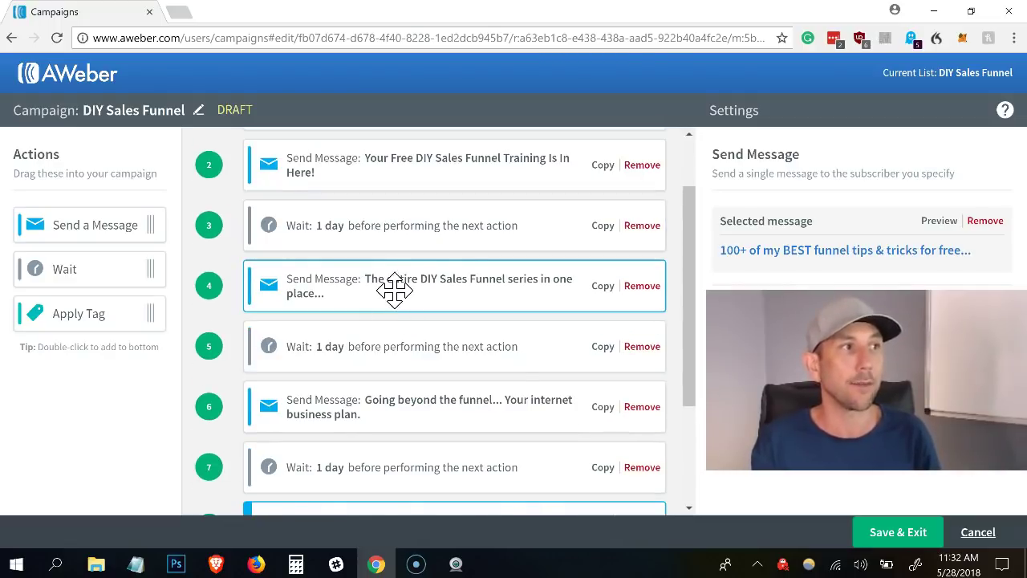
scroll(394, 288, "down", 1)
scroll(385, 375, "down", 1)
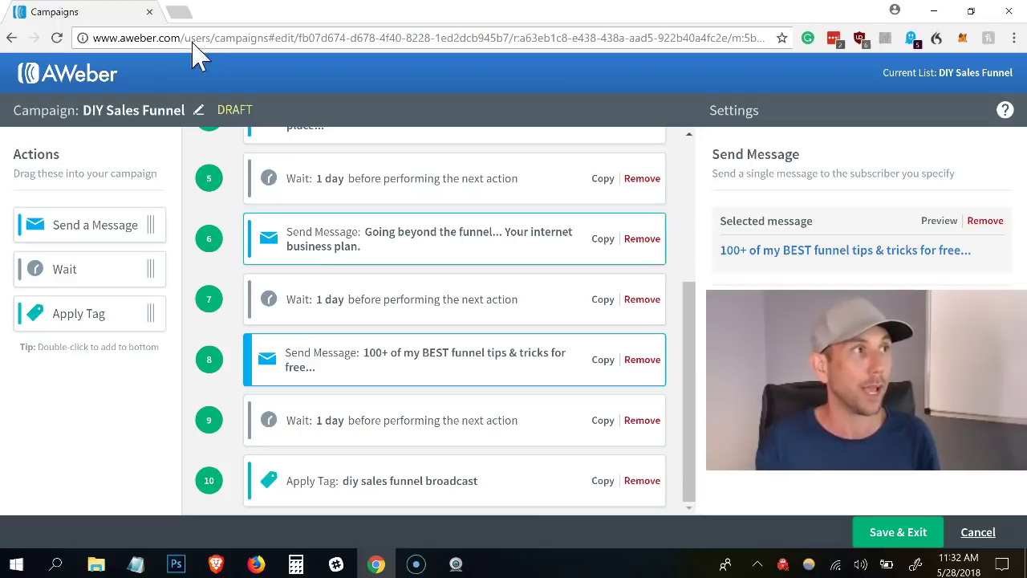
Step: Save the campaign, activate DIY Sales Funnel on the Campaigns list, and review its steps
left_click(891, 533)
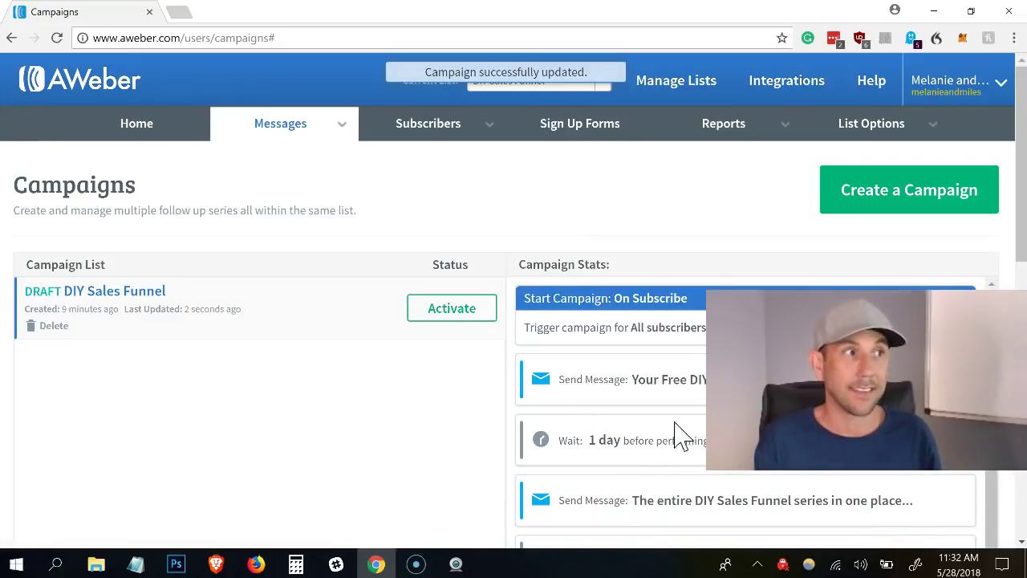
left_click(452, 317)
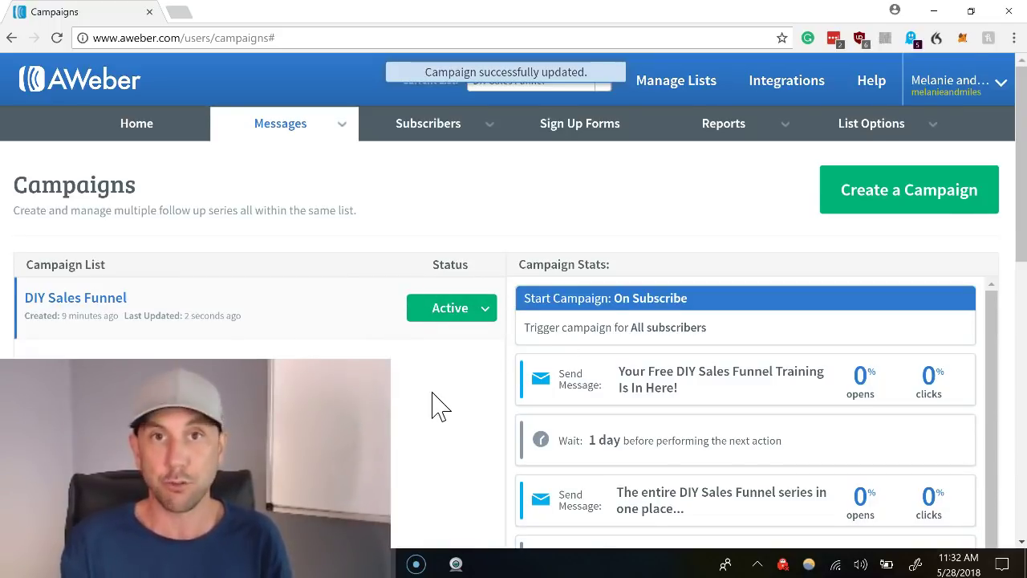
scroll(436, 406, "down", 2)
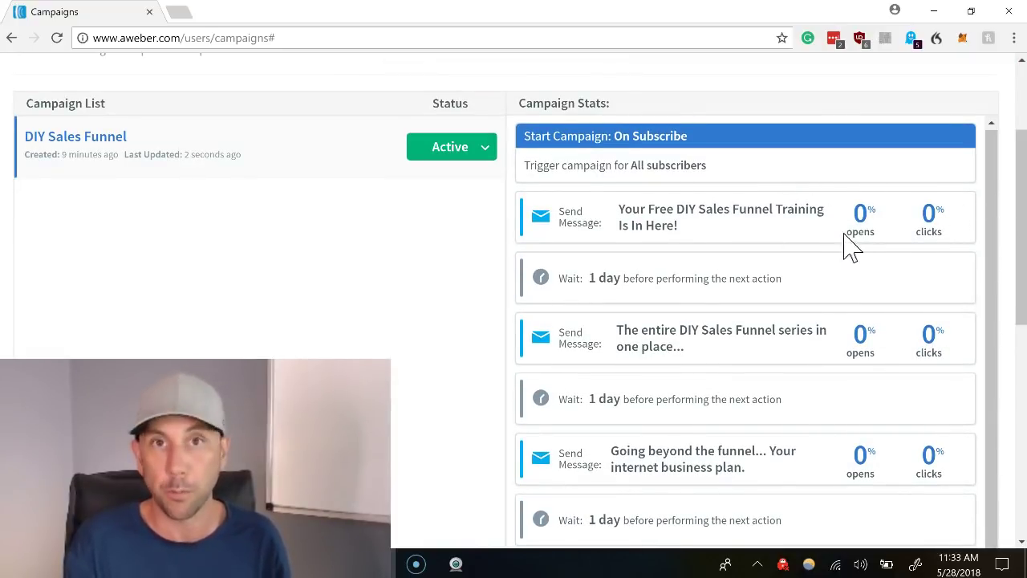
scroll(859, 232, "down", 2)
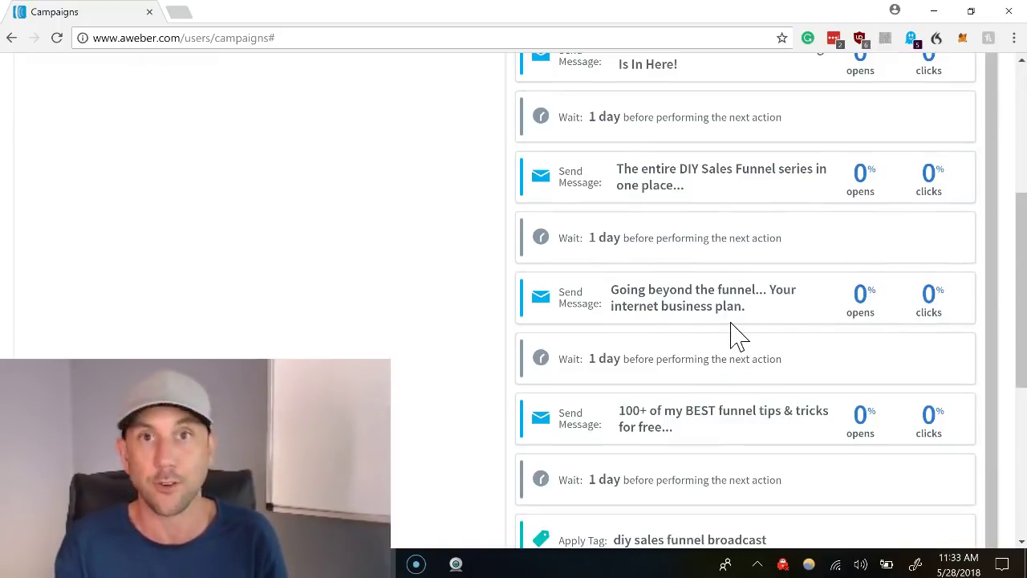
scroll(740, 339, "down", 3)
scroll(740, 338, "up", 8)
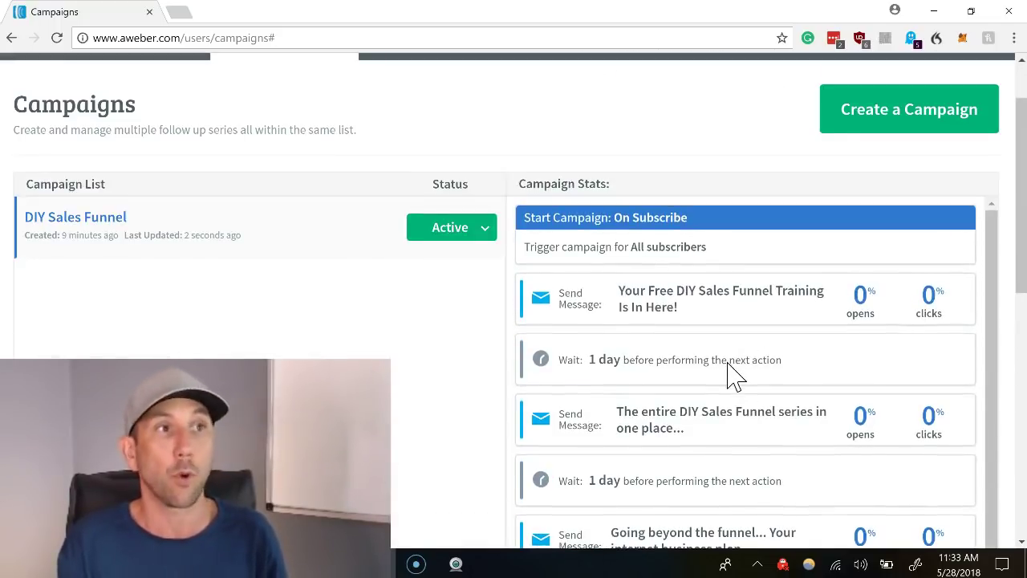
scroll(817, 313, "up", 1)
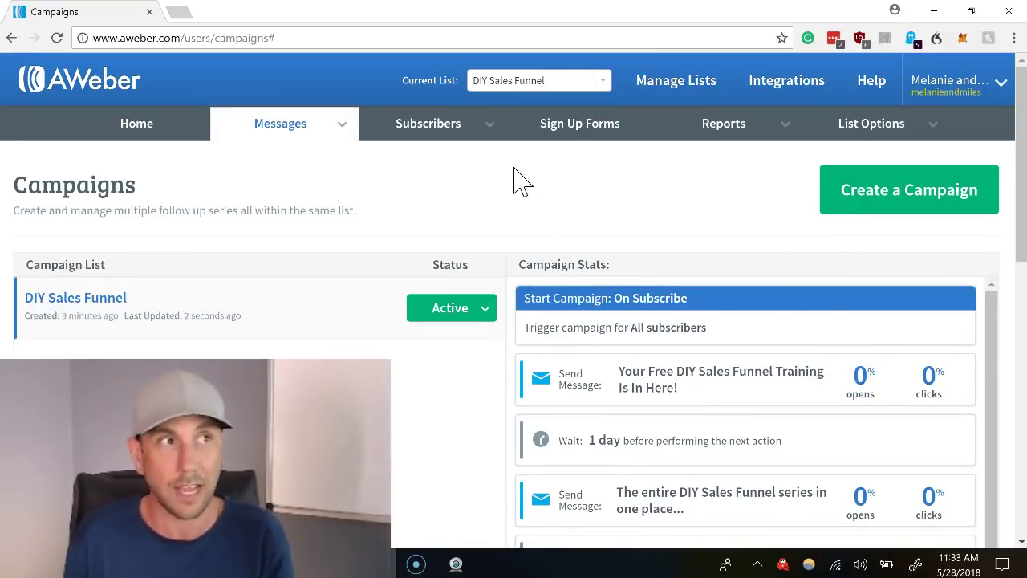
Step: Search subscribers where Tag is 'DIY Sales Funnel Broadcast'
mouse_move(433, 124)
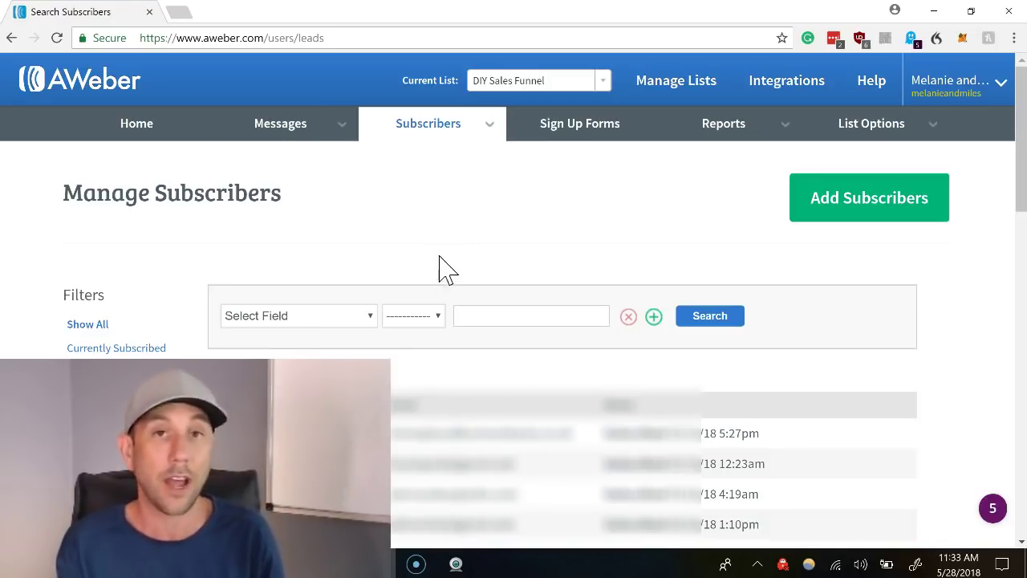
left_click(321, 321)
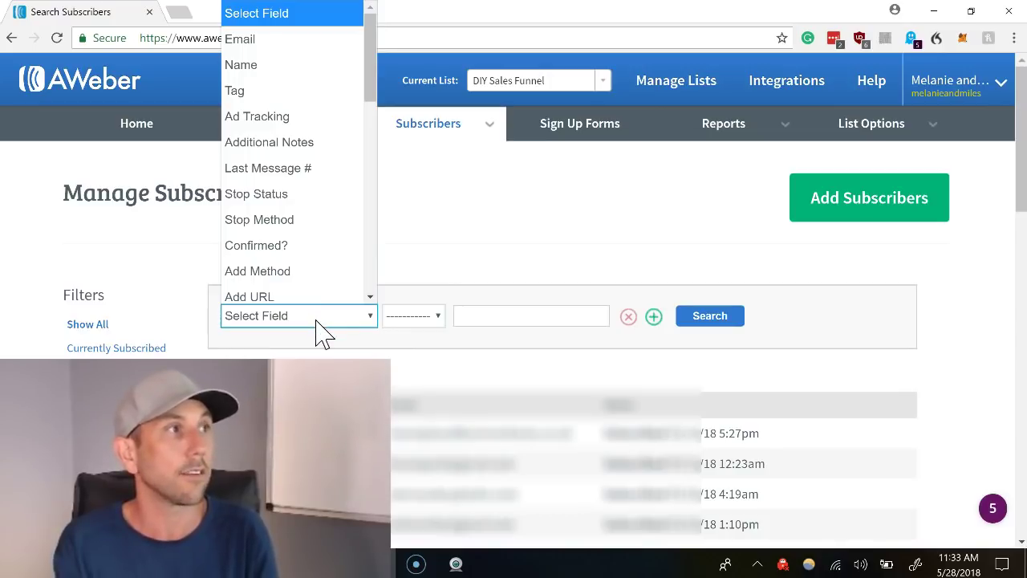
left_click(304, 90)
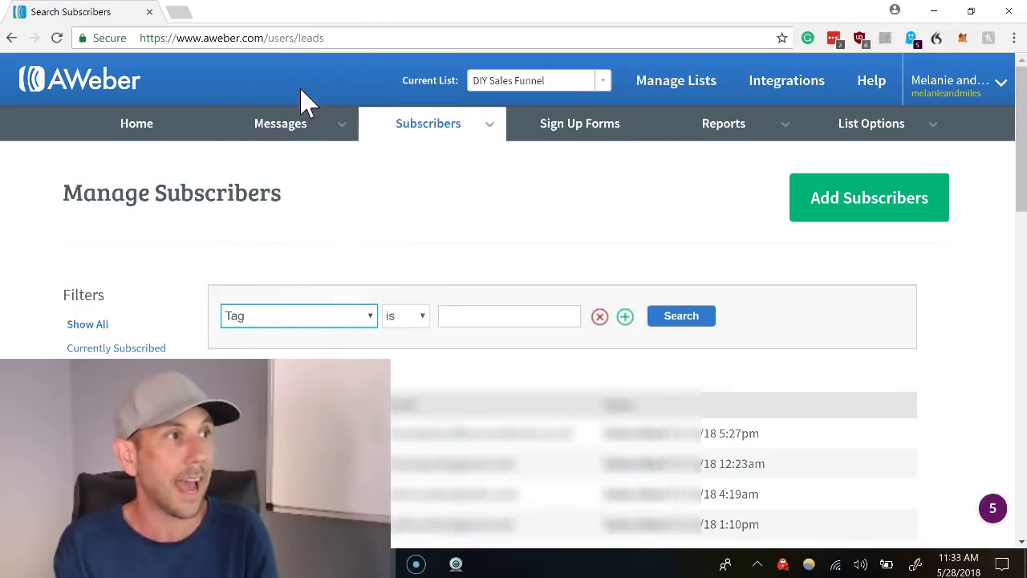
left_click(458, 317)
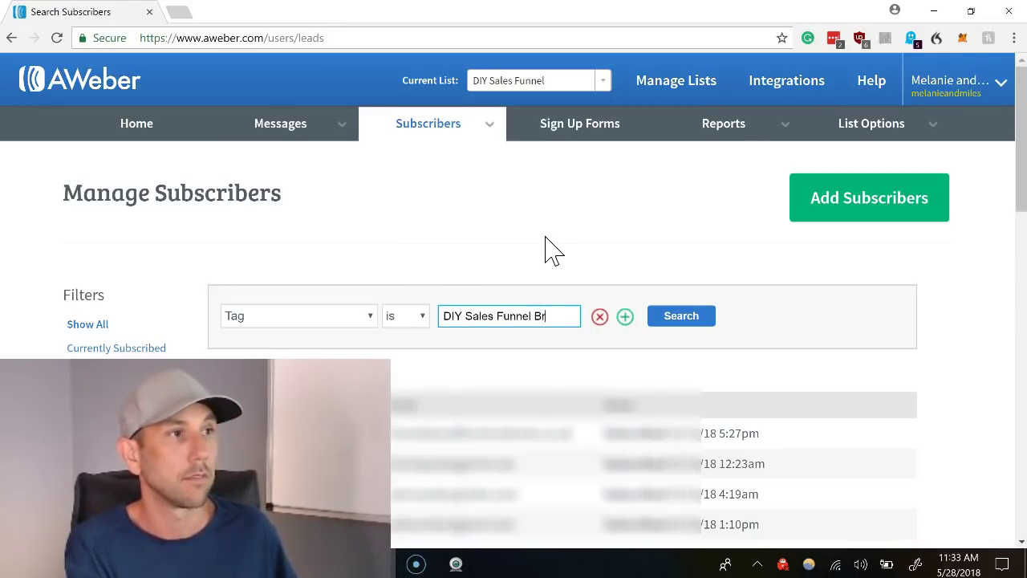
type("DIY Sales Funnel Broadcast")
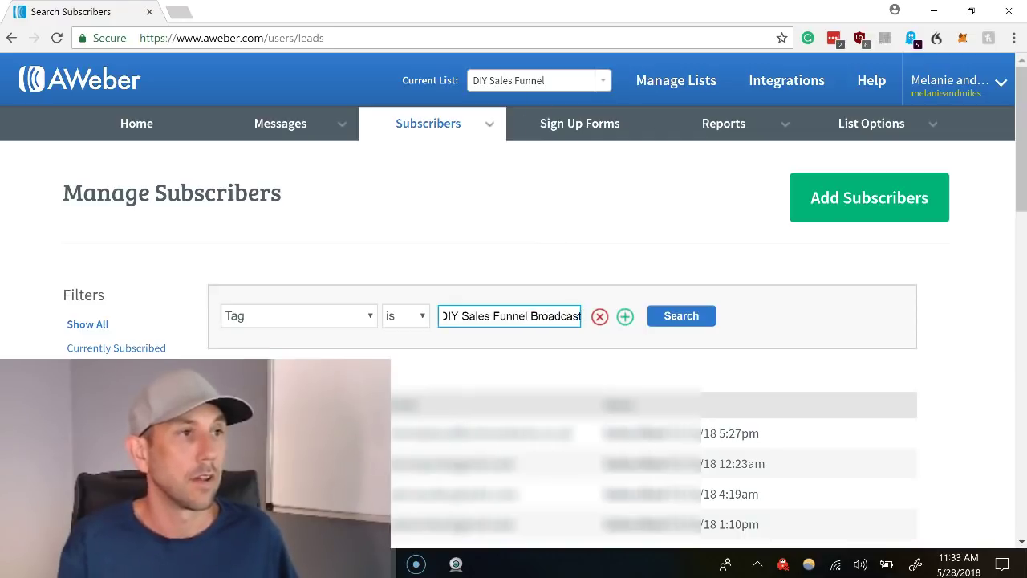
left_click(683, 319)
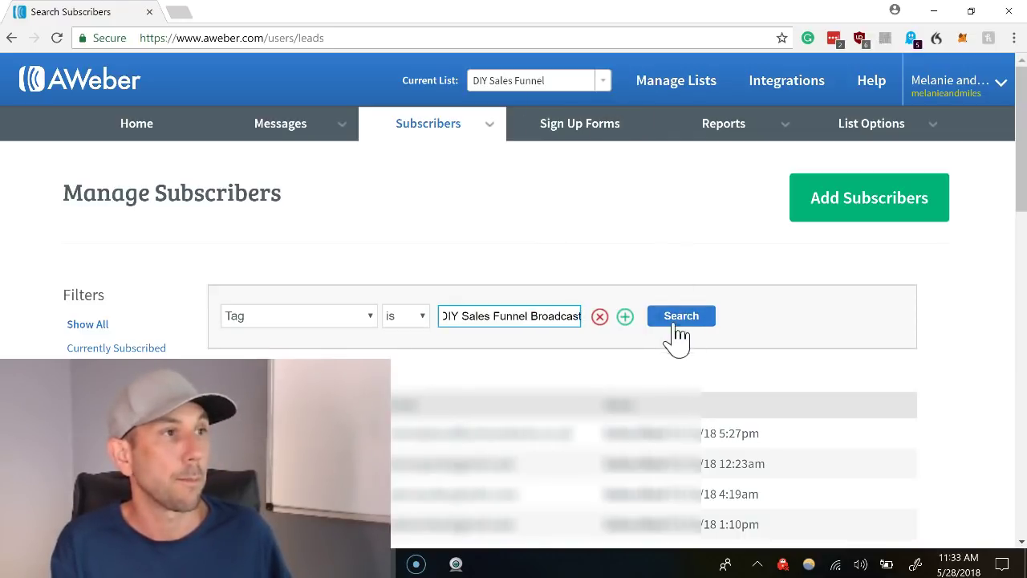
left_click(677, 321)
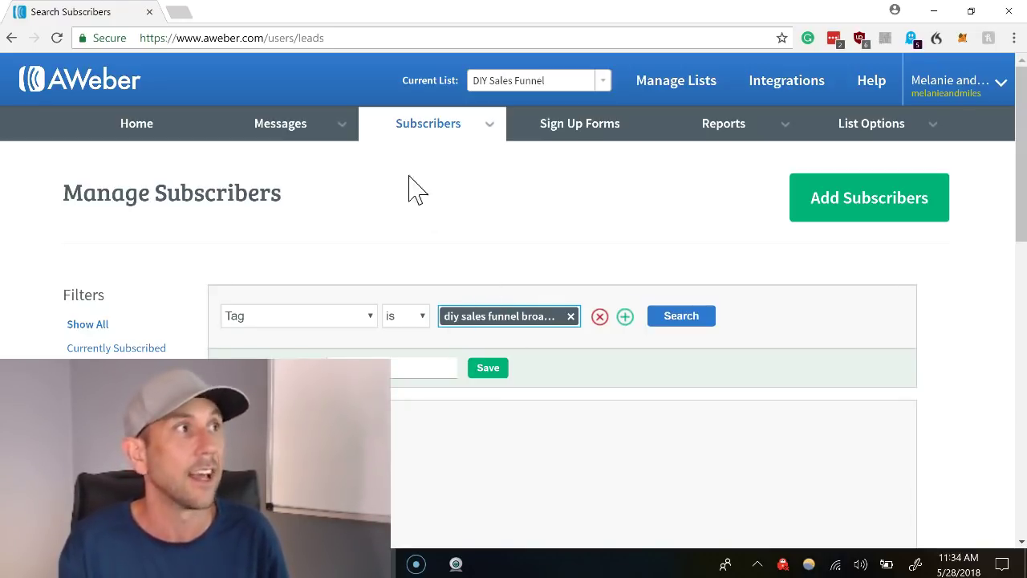
Step: Open Messages > Campaigns in a new browser tab and switch to it
mouse_move(273, 138)
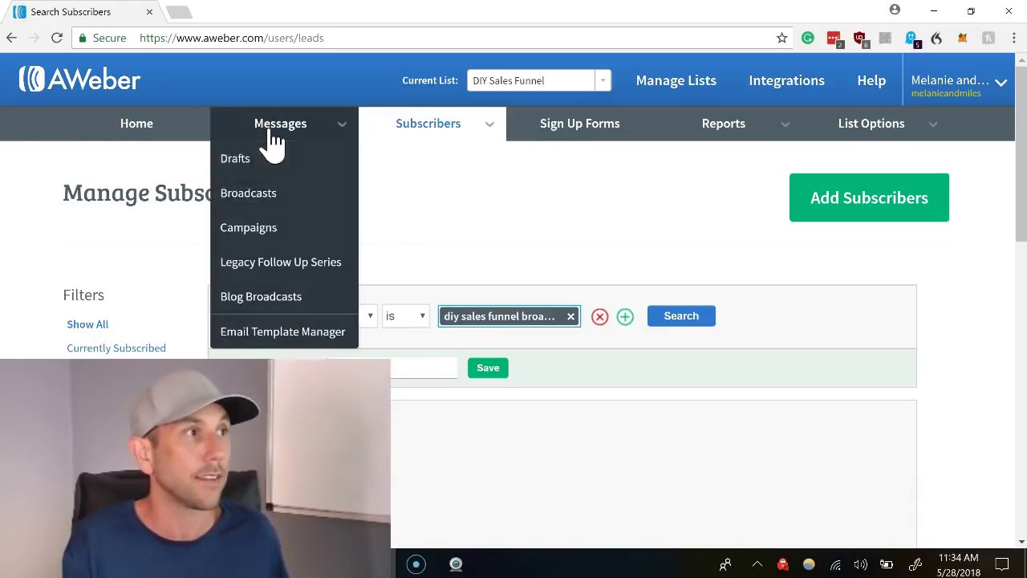
middle_click(262, 233)
left_click(265, 12)
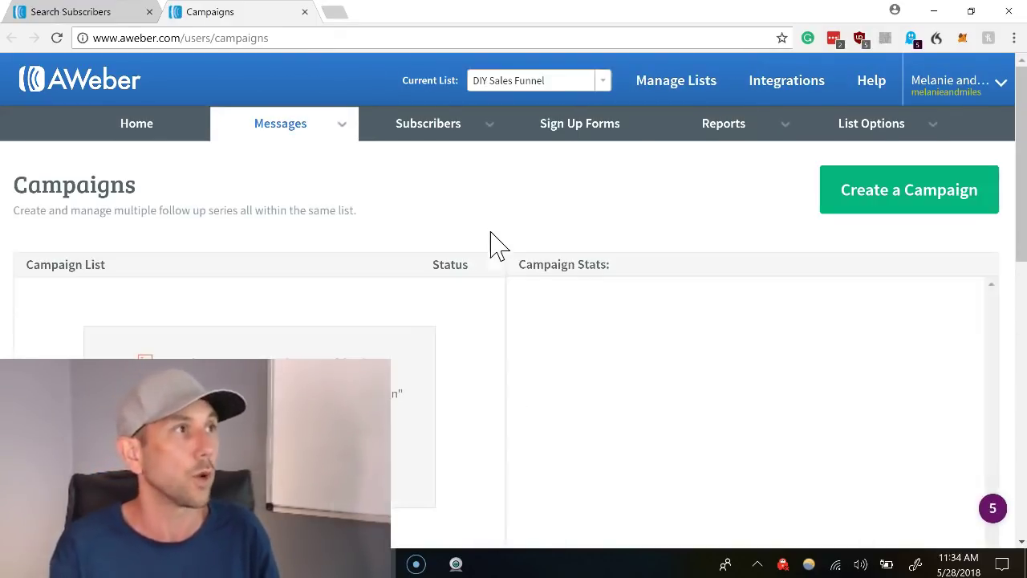
Step: Check the DIY Sales Funnel campaign's tag, then return to the subscriber search tab
scroll(529, 294, "down", 1)
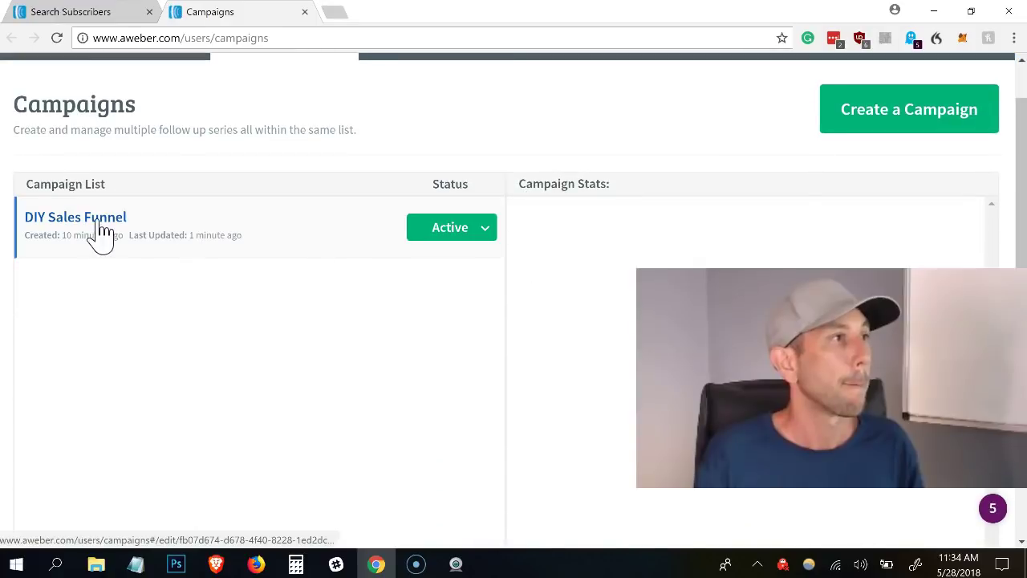
left_click(97, 219)
scroll(481, 256, "down", 3)
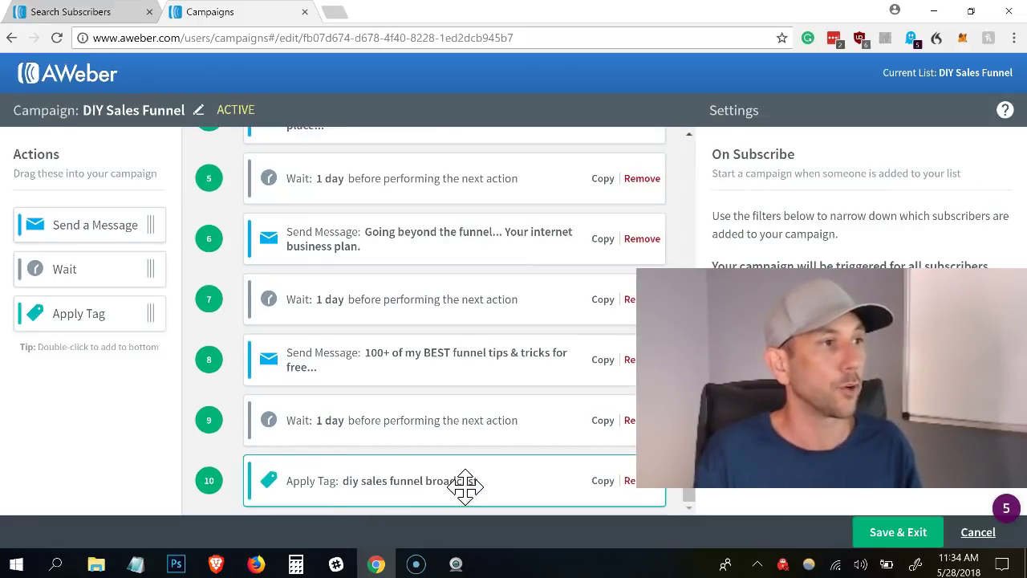
left_click(70, 11)
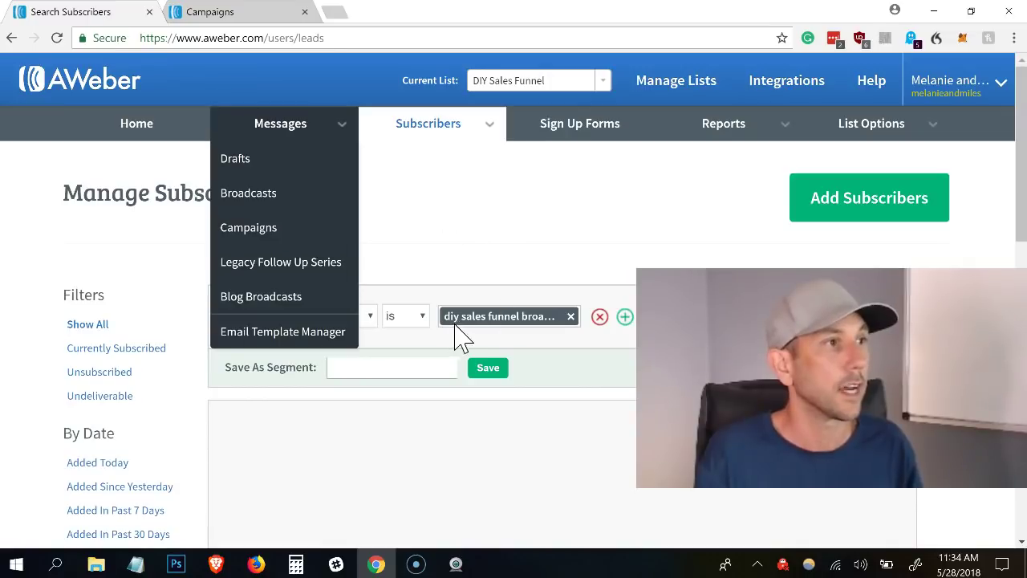
Step: Save the tag search as the segment 'DIY Sales Funnel Broadcast'
left_click(383, 367)
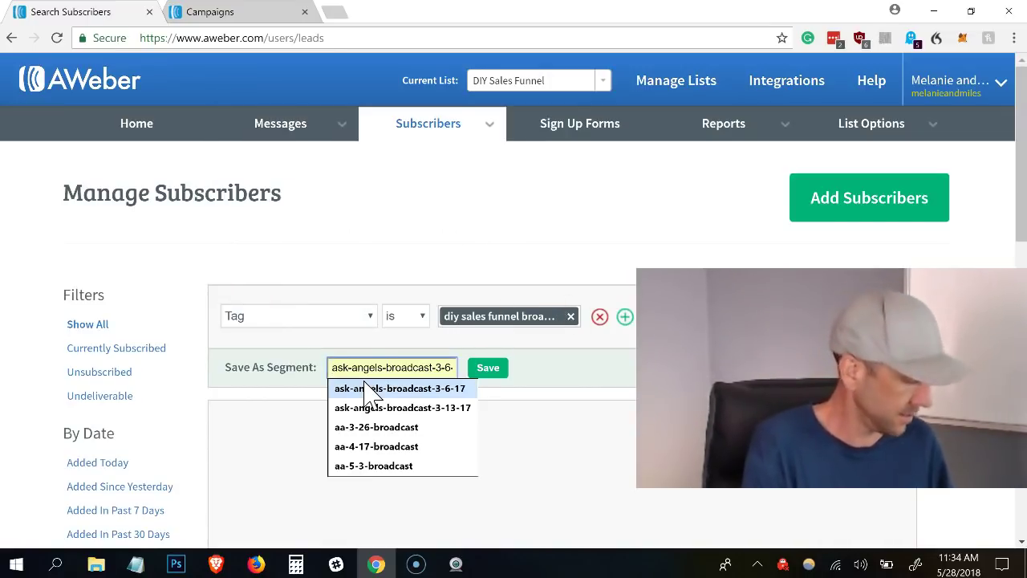
type("DIY Sales Funnel Broadcast")
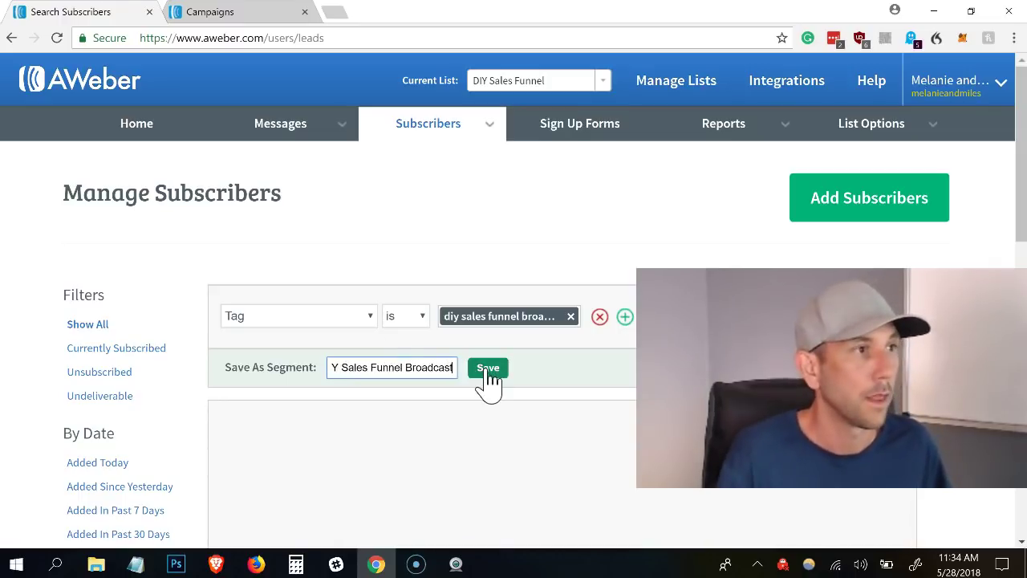
left_click(487, 370)
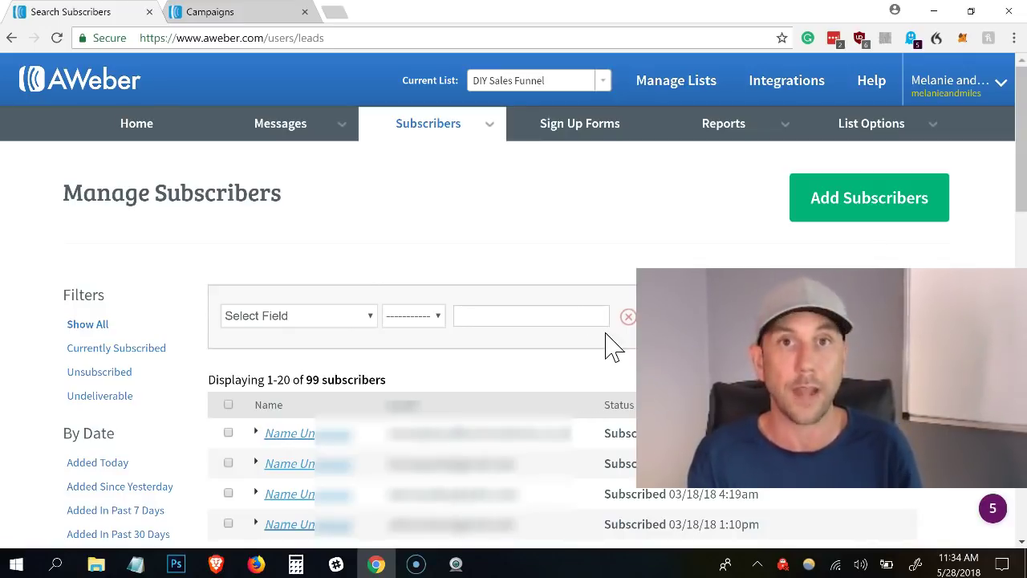
Step: From the broadcasts page, start a new message in the Drag & Drop Email Builder
mouse_move(281, 132)
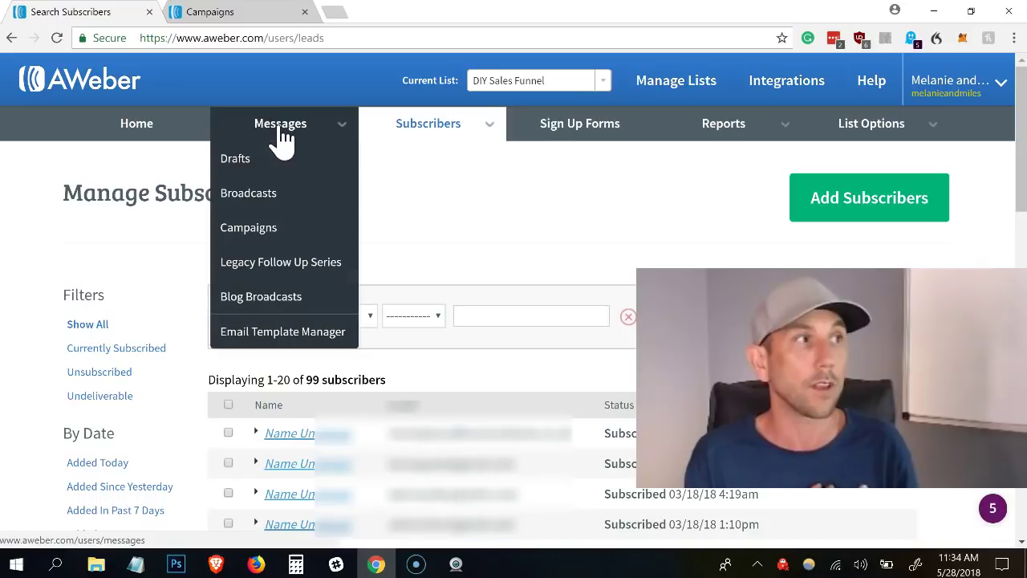
left_click(268, 198)
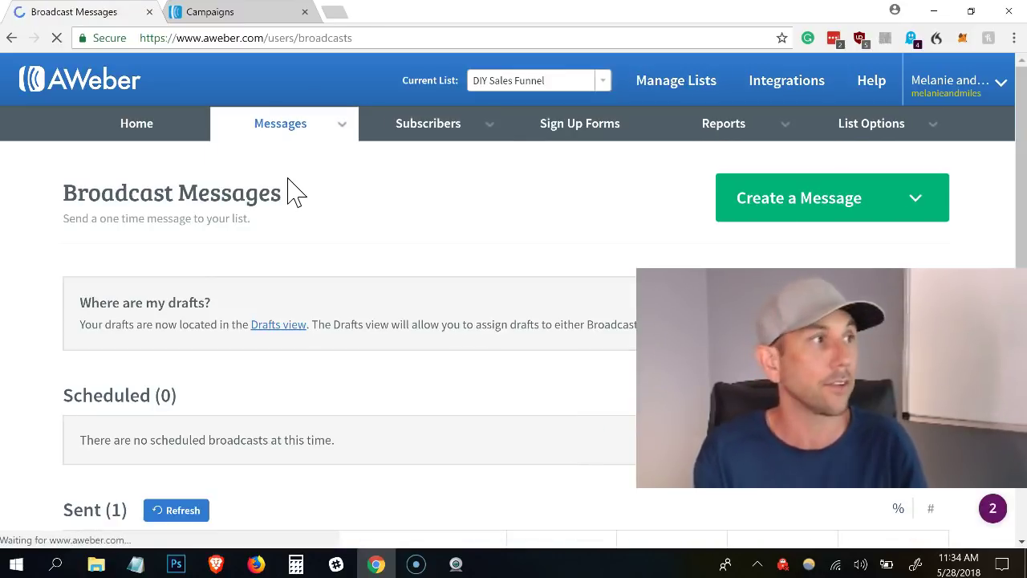
scroll(313, 280, "down", 1)
scroll(313, 280, "up", 1)
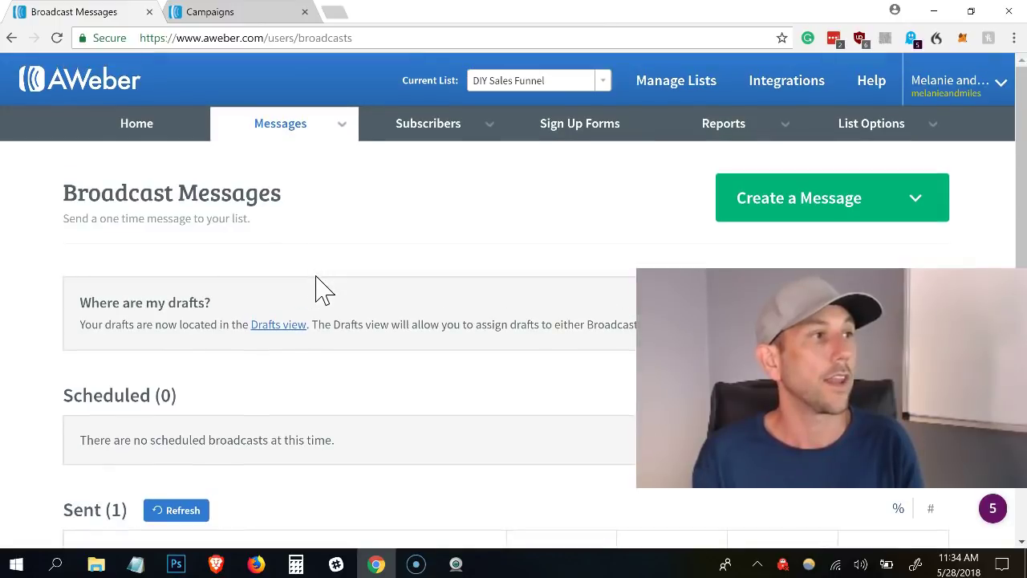
left_click(795, 207)
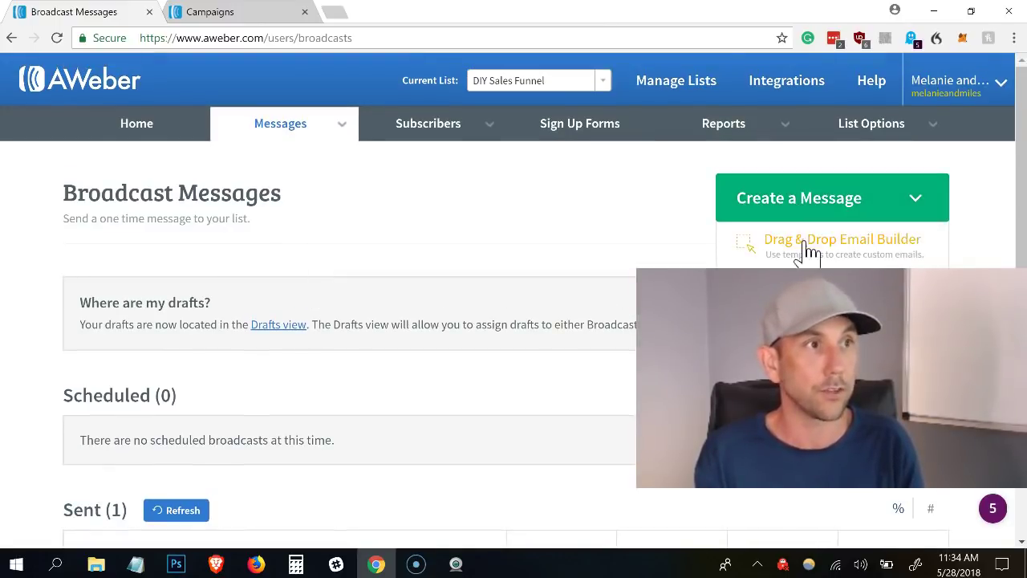
left_click(804, 245)
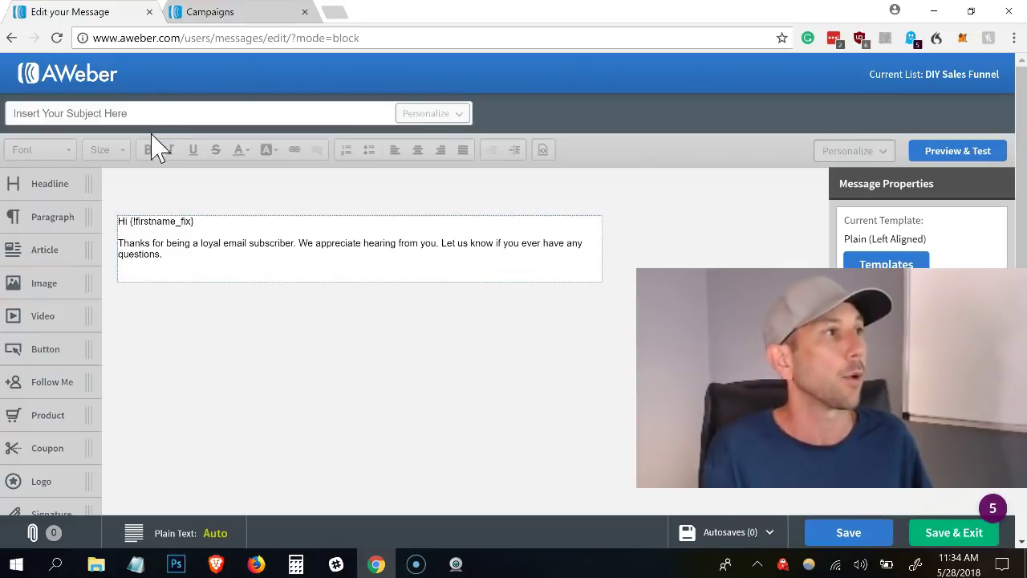
Step: Give the message the subject 'asdfasdfasdfasdf' and replace the body with 'asdfasdf'
left_click(158, 113)
type("asdfasdfasdfasdf")
left_click(251, 268)
key("ctrl+a")
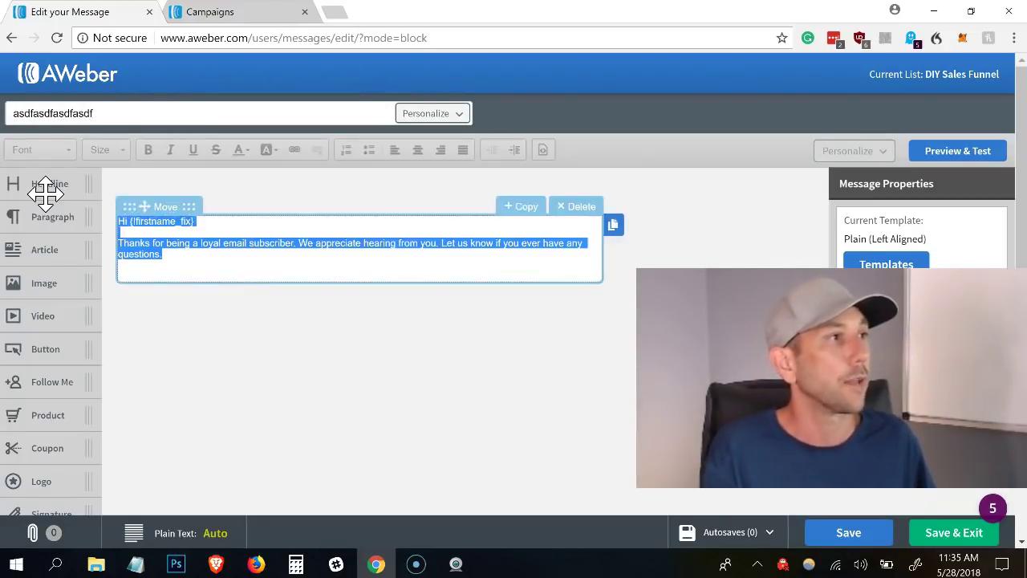
left_click(203, 230)
type("asdfasdf")
key("Return")
type("asdfasdf")
key("ctrl+a")
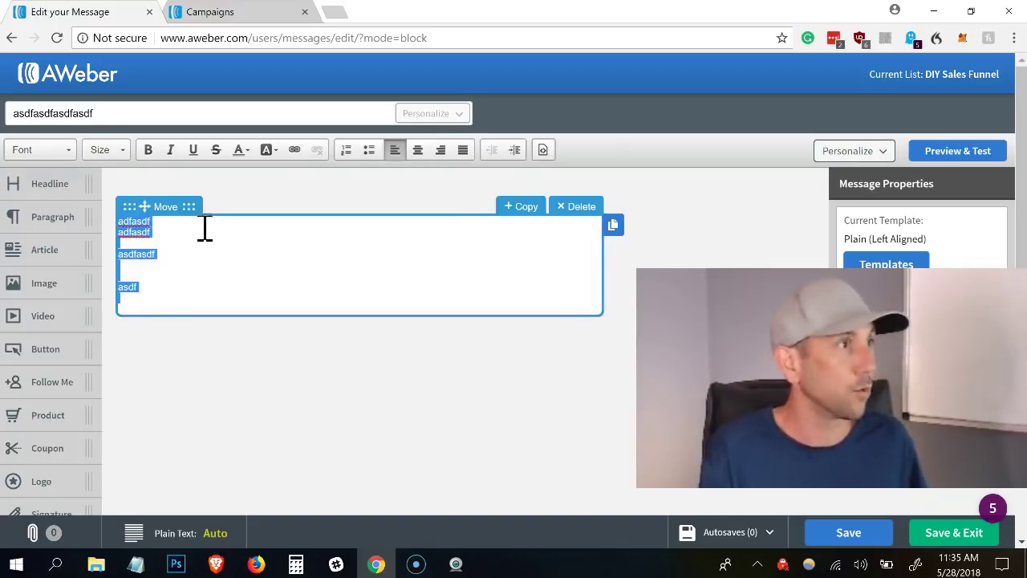
Step: Set the body text to size 16, then save and exit the editor
left_click(100, 149)
left_click(158, 292)
key("ctrl+z")
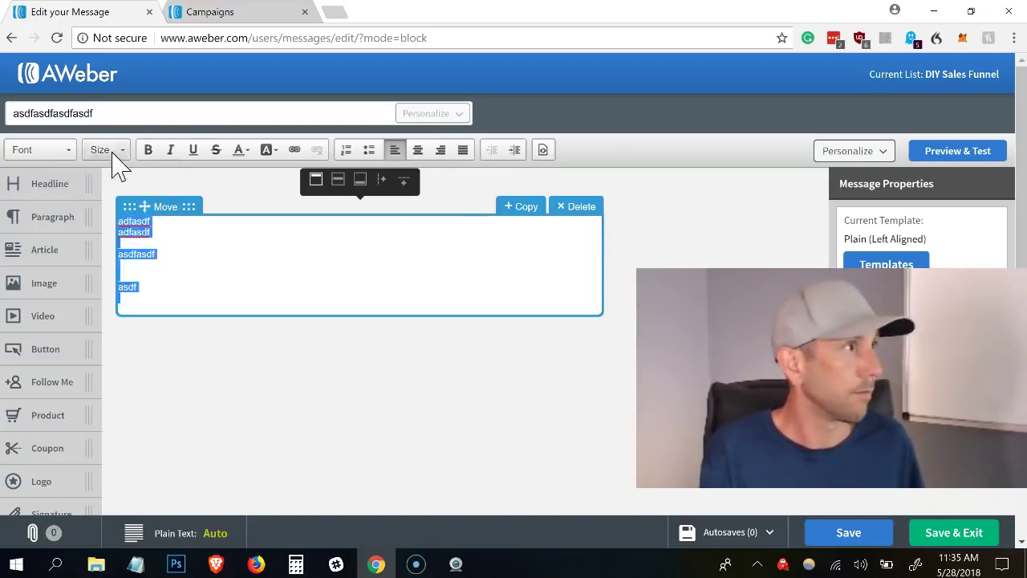
left_click(112, 152)
left_click(117, 244)
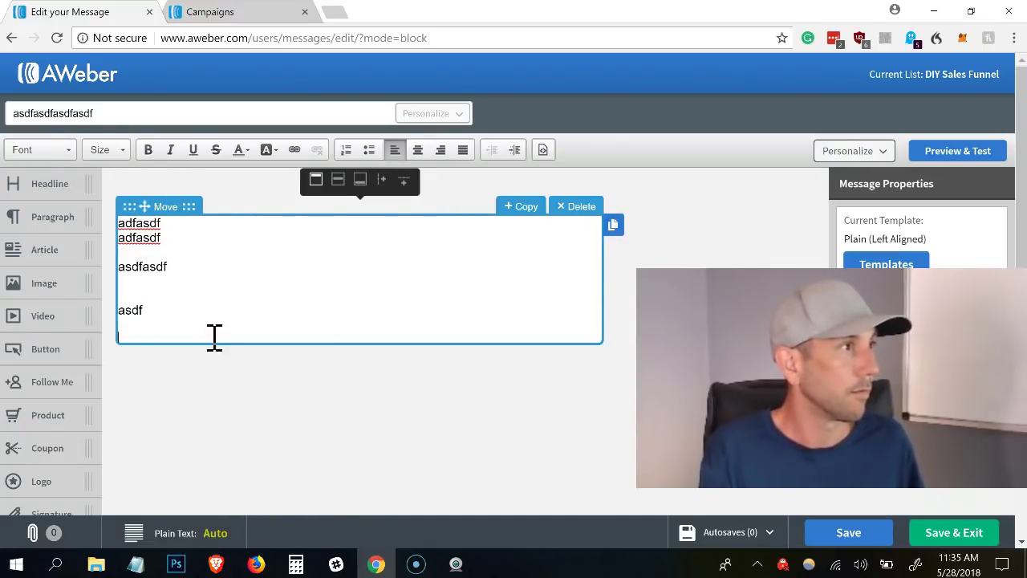
left_click(948, 537)
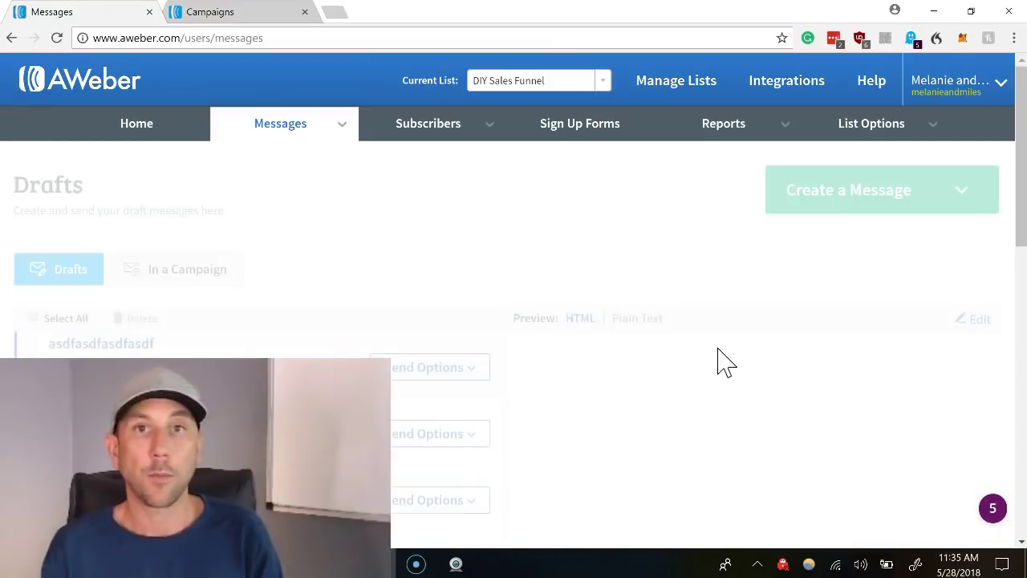
Step: Set up the new draft as a scheduled broadcast via Send Options
scroll(713, 341, "down", 1)
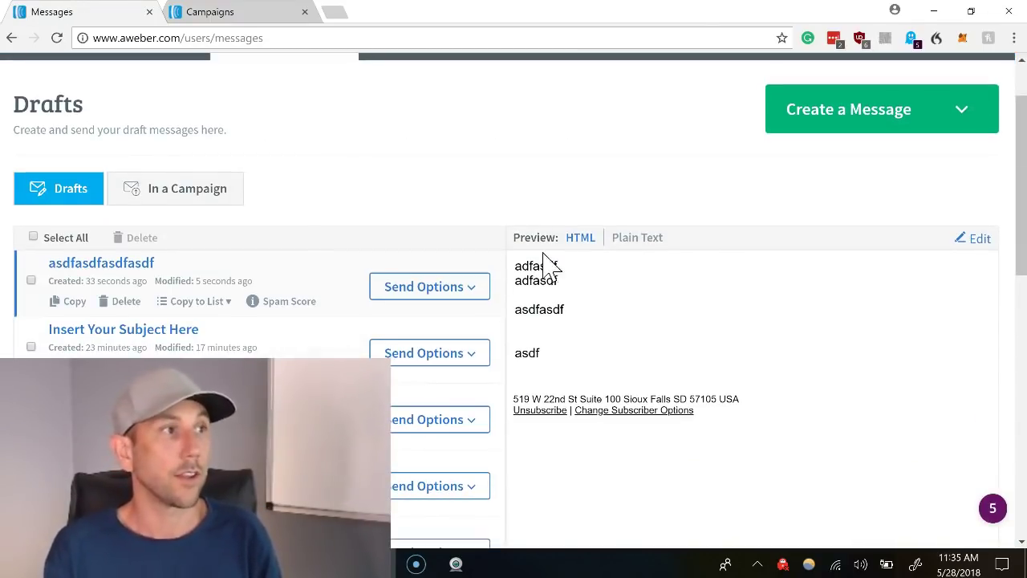
left_click(465, 294)
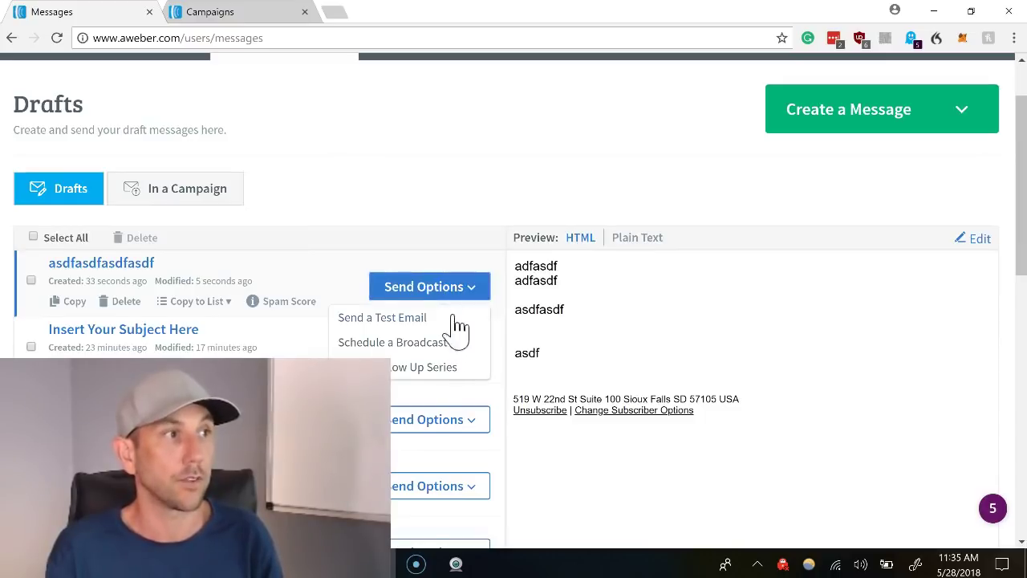
left_click(425, 346)
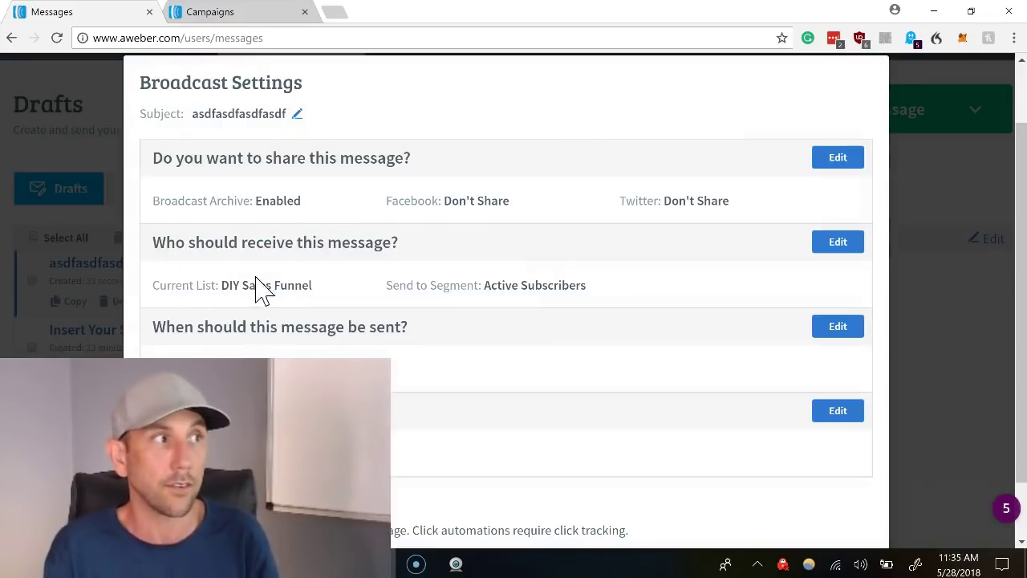
left_click_drag(222, 286, 332, 300)
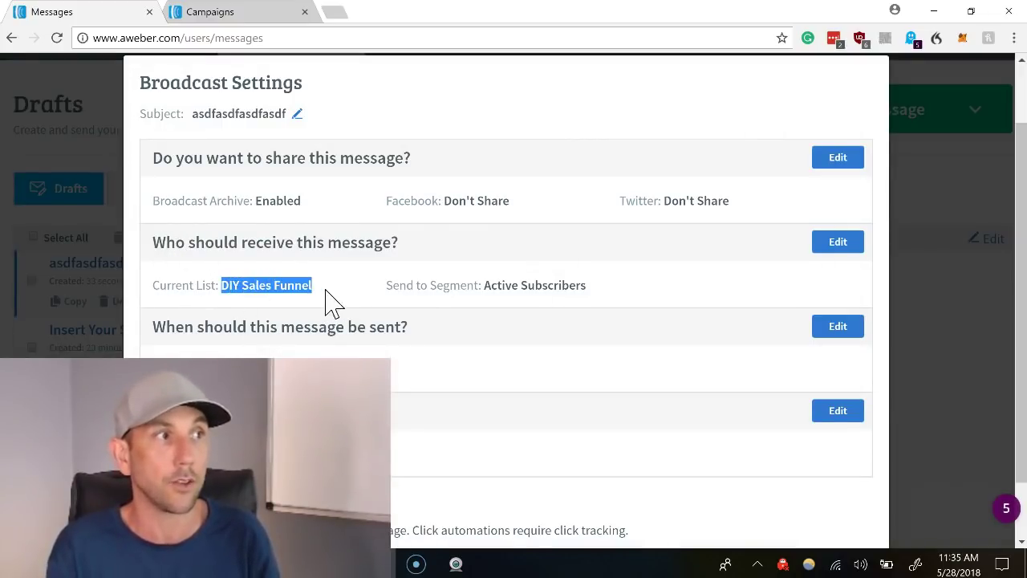
Step: Change the broadcast recipients to the DIY Sales Funnel Broadcast segment and apply
left_click(828, 243)
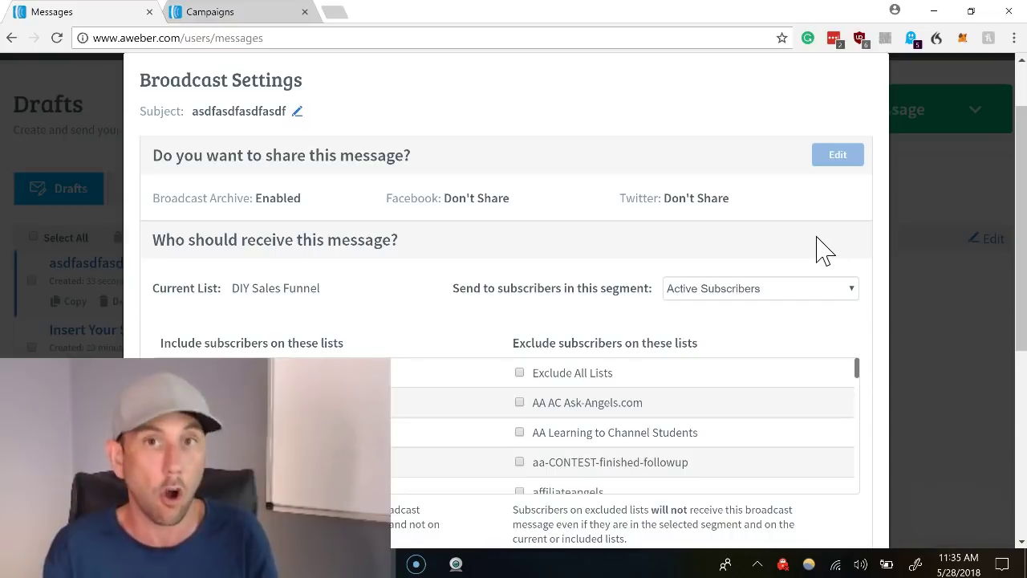
left_click(777, 290)
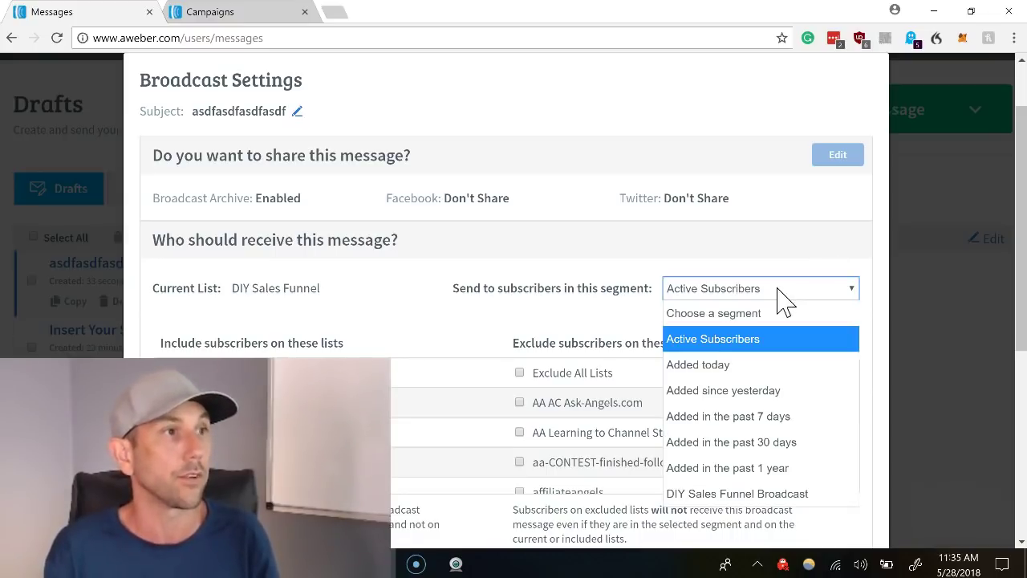
left_click(776, 290)
left_click(778, 290)
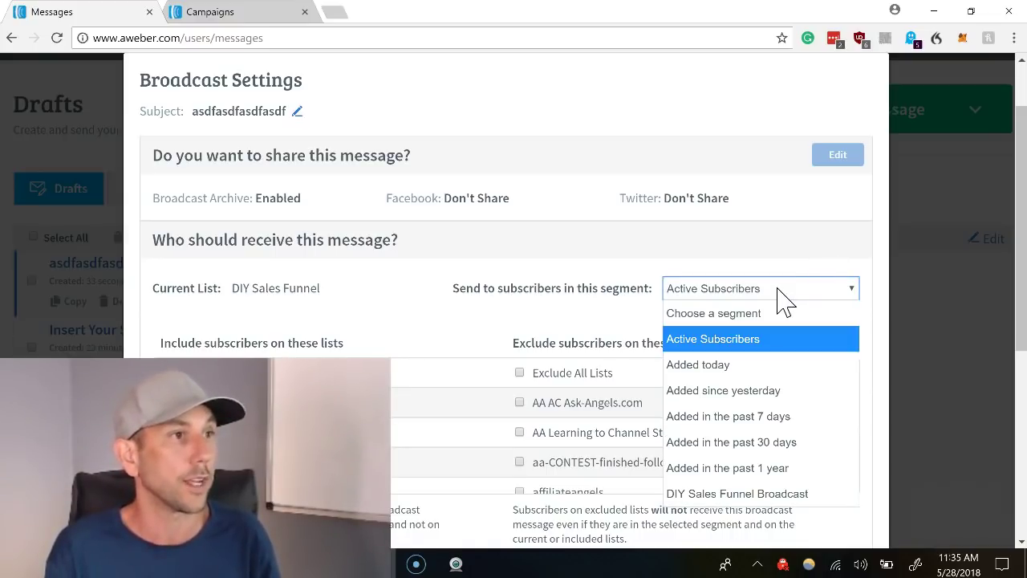
left_click(710, 494)
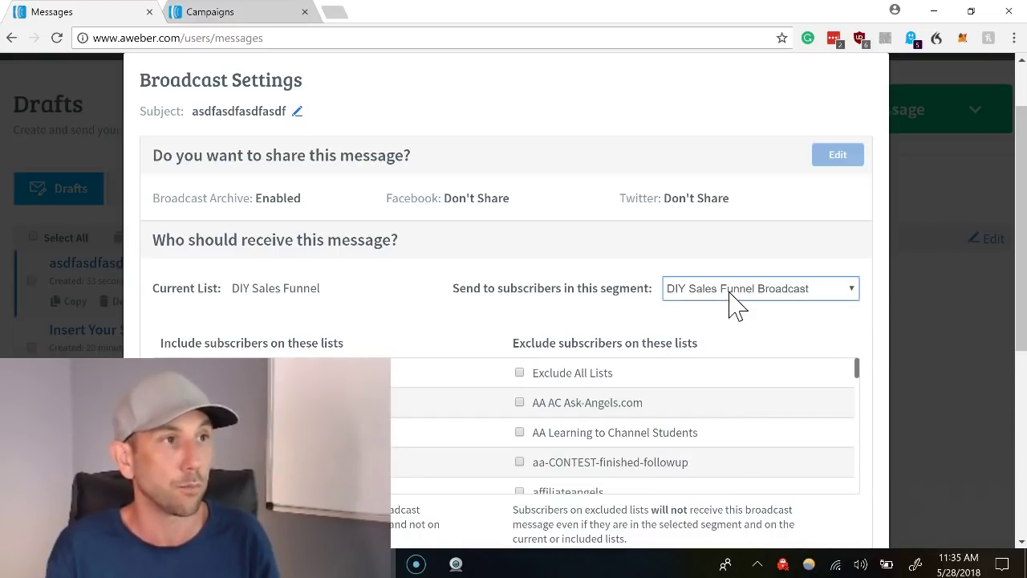
scroll(591, 276, "down", 2)
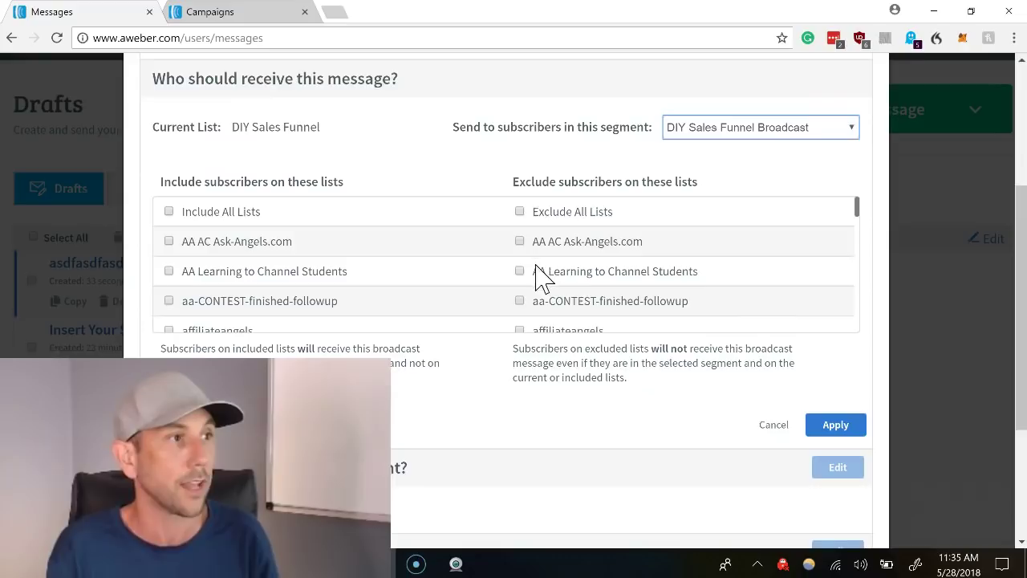
left_click(848, 423)
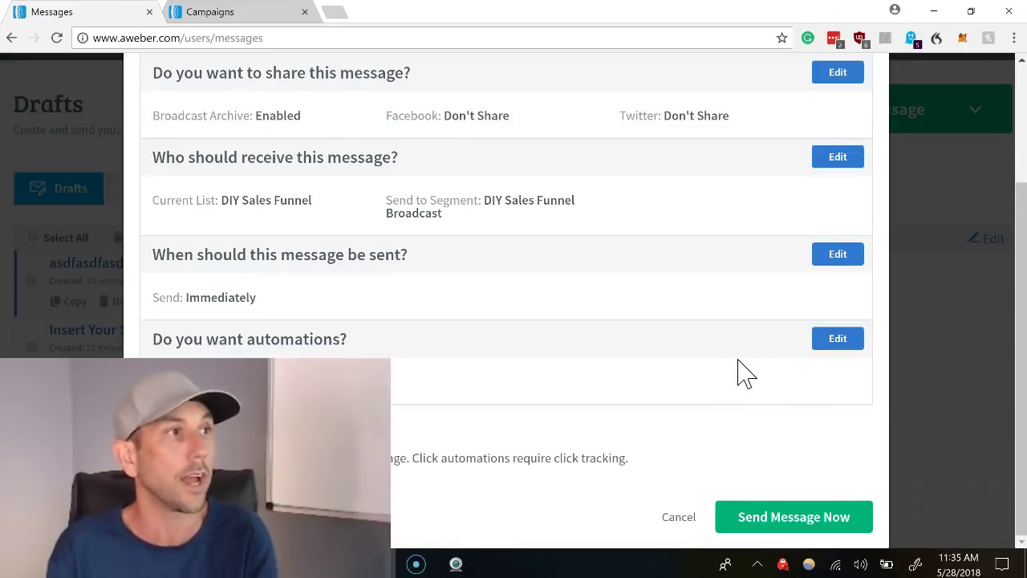
scroll(725, 355, "up", 2)
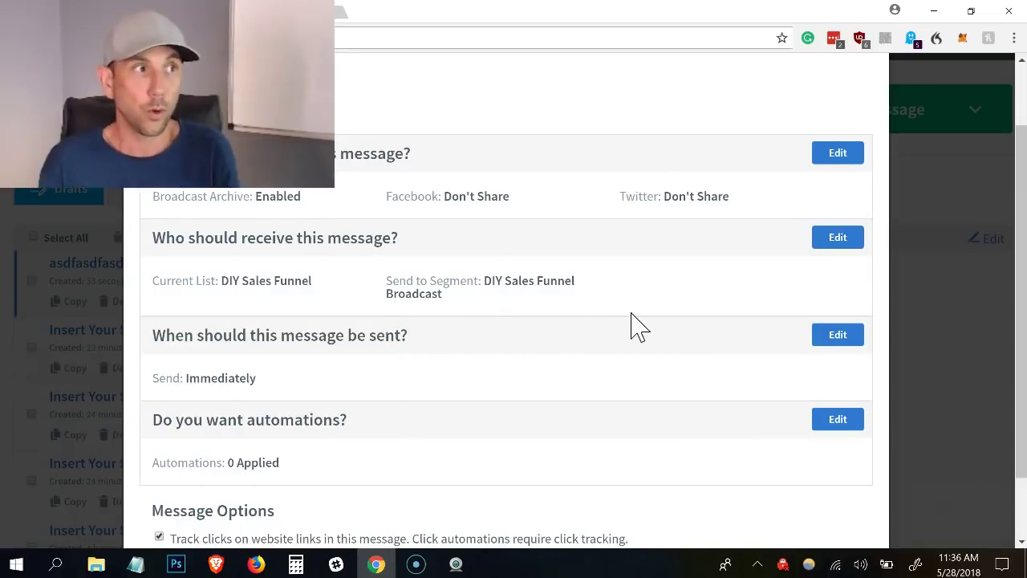
scroll(631, 327, "down", 1)
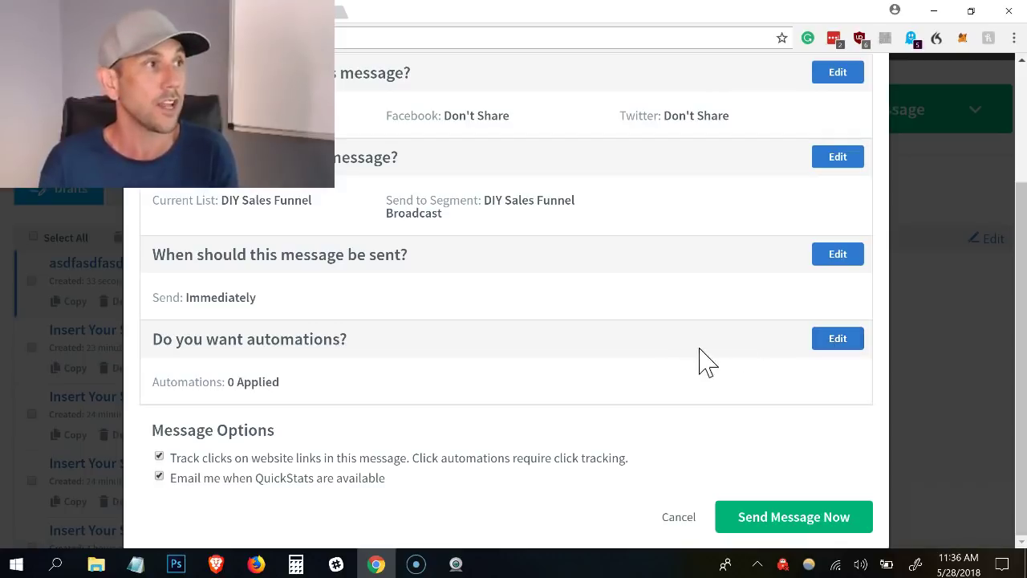
left_click(831, 343)
scroll(728, 342, "down", 1)
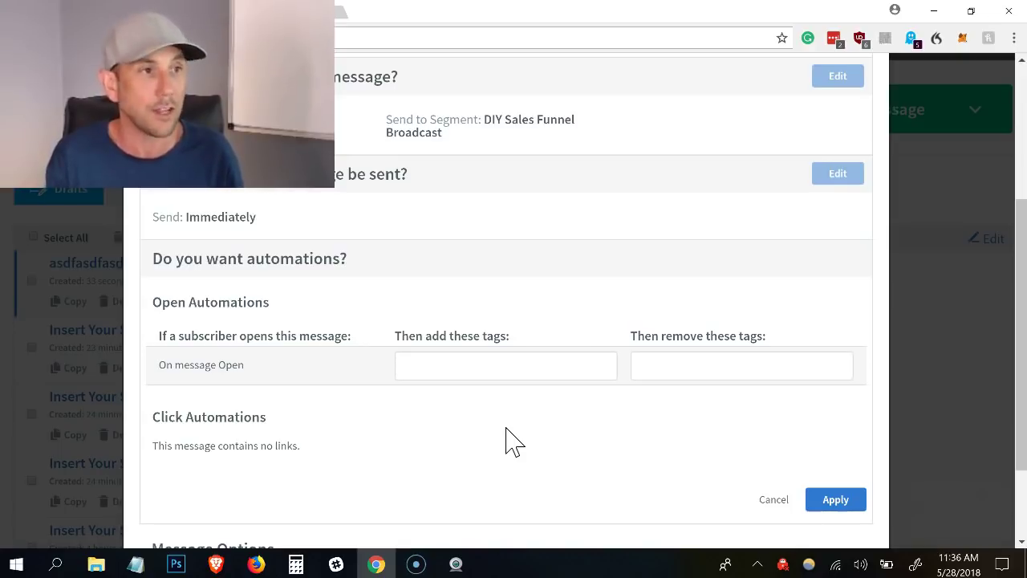
left_click(835, 496)
scroll(802, 447, "down", 2)
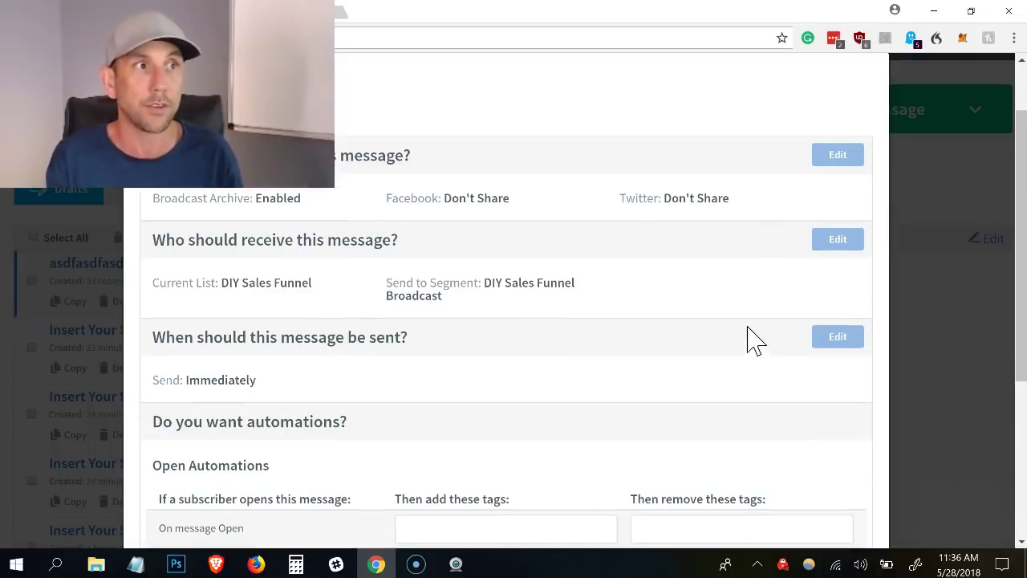
scroll(770, 339, "down", 4)
left_click(842, 505)
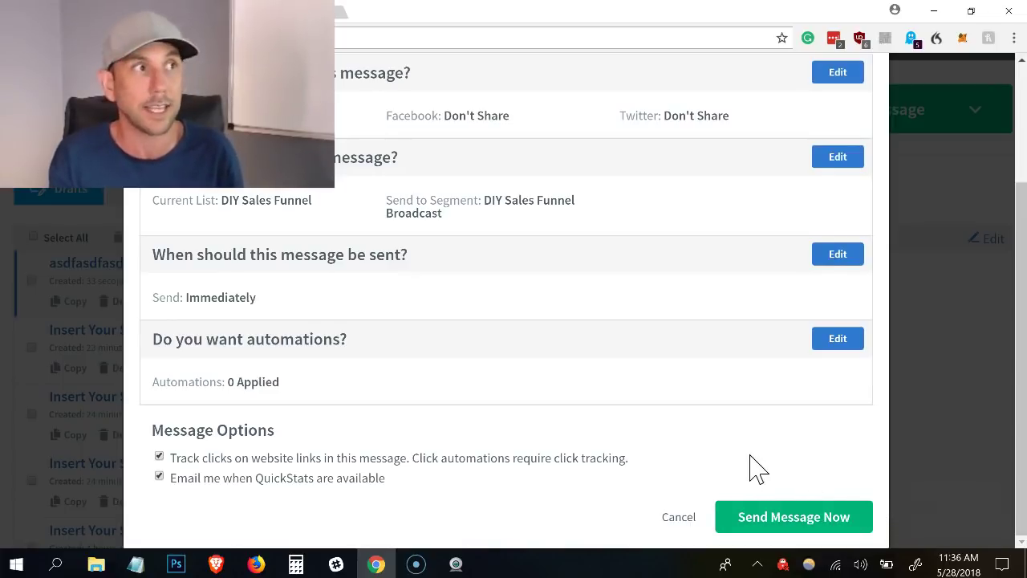
left_click_drag(479, 230, 404, 201)
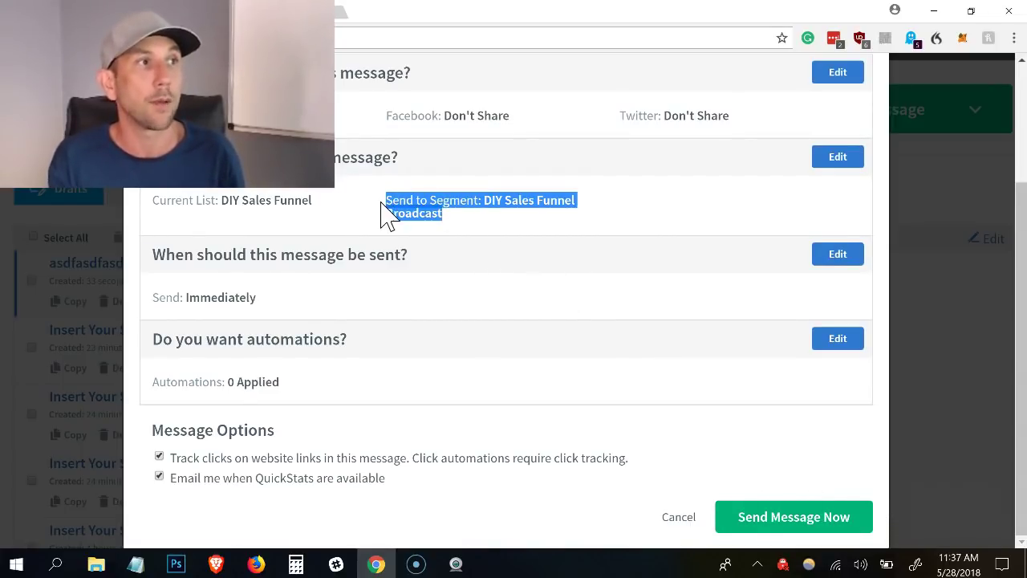